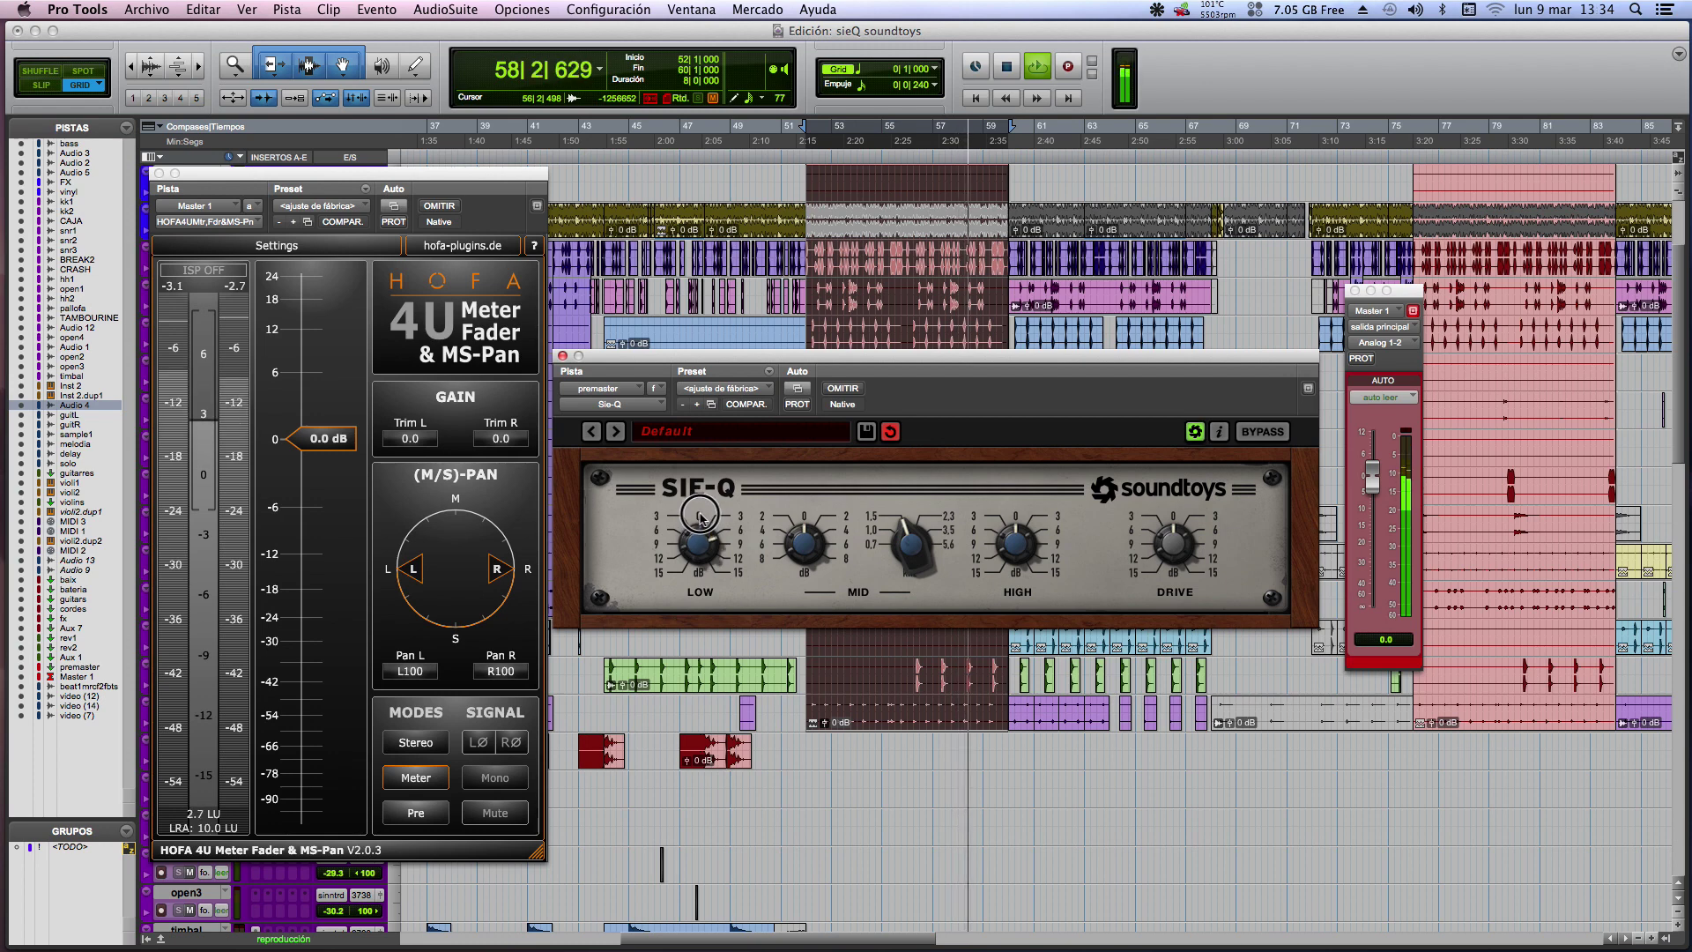
Step: Boost the High and Mid bands of the Sie-Q equalizer and set the mid frequency to 5.6 kHz
left_click_drag(1019, 543, 1018, 506)
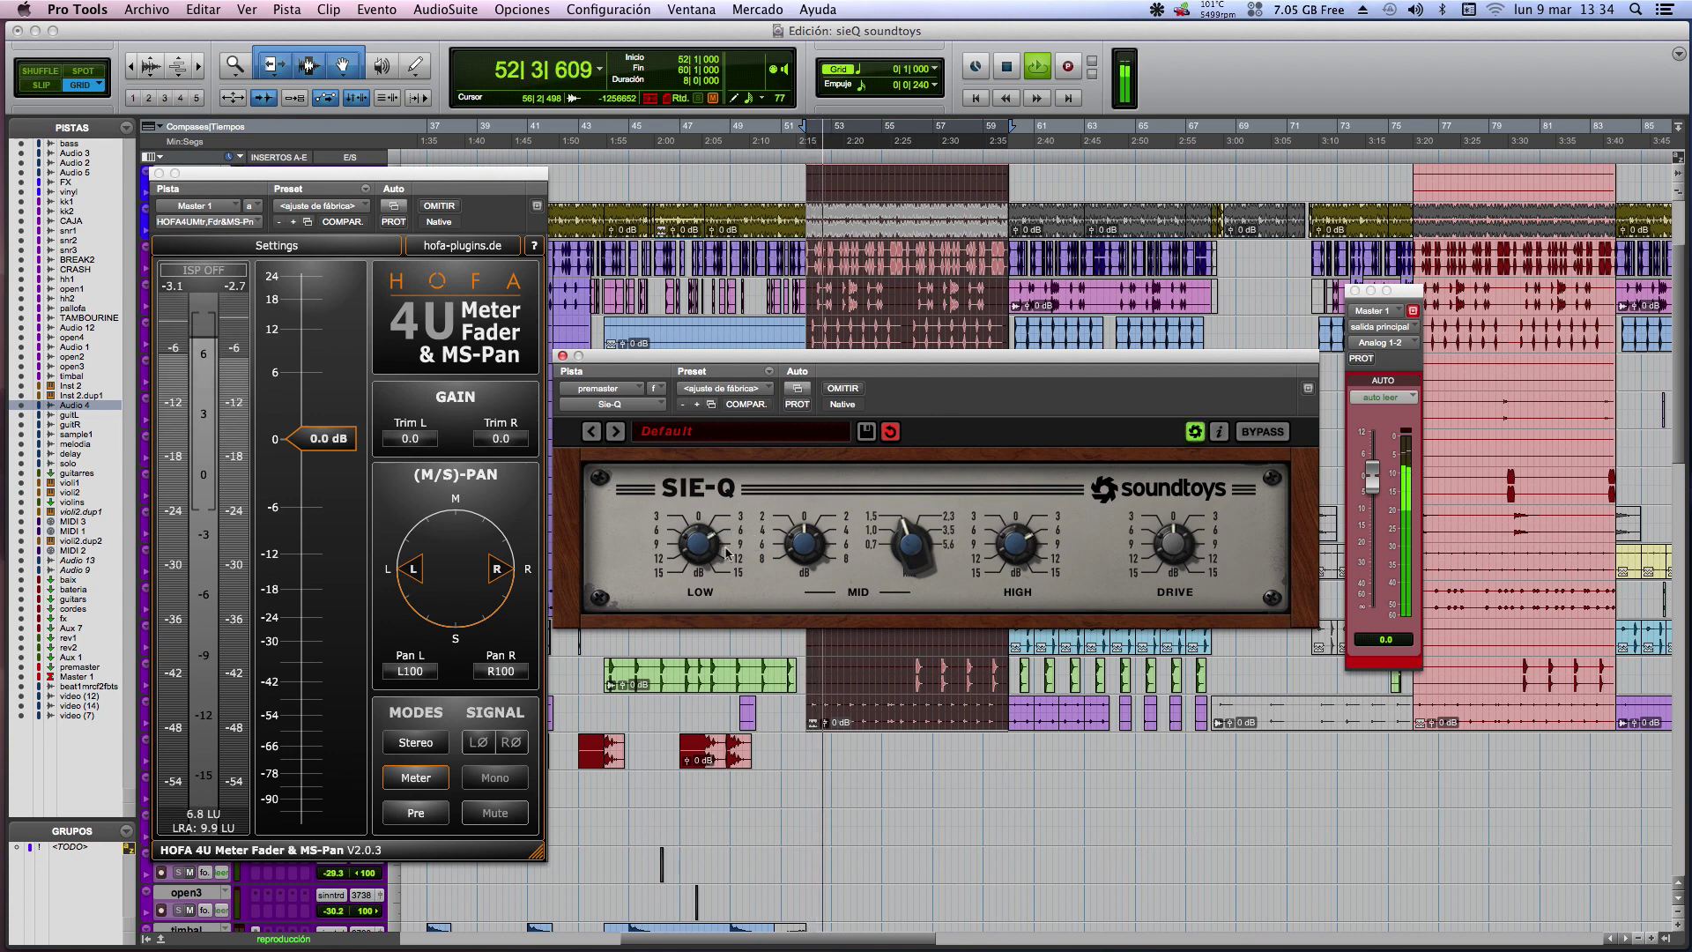
left_click_drag(798, 551, 804, 505)
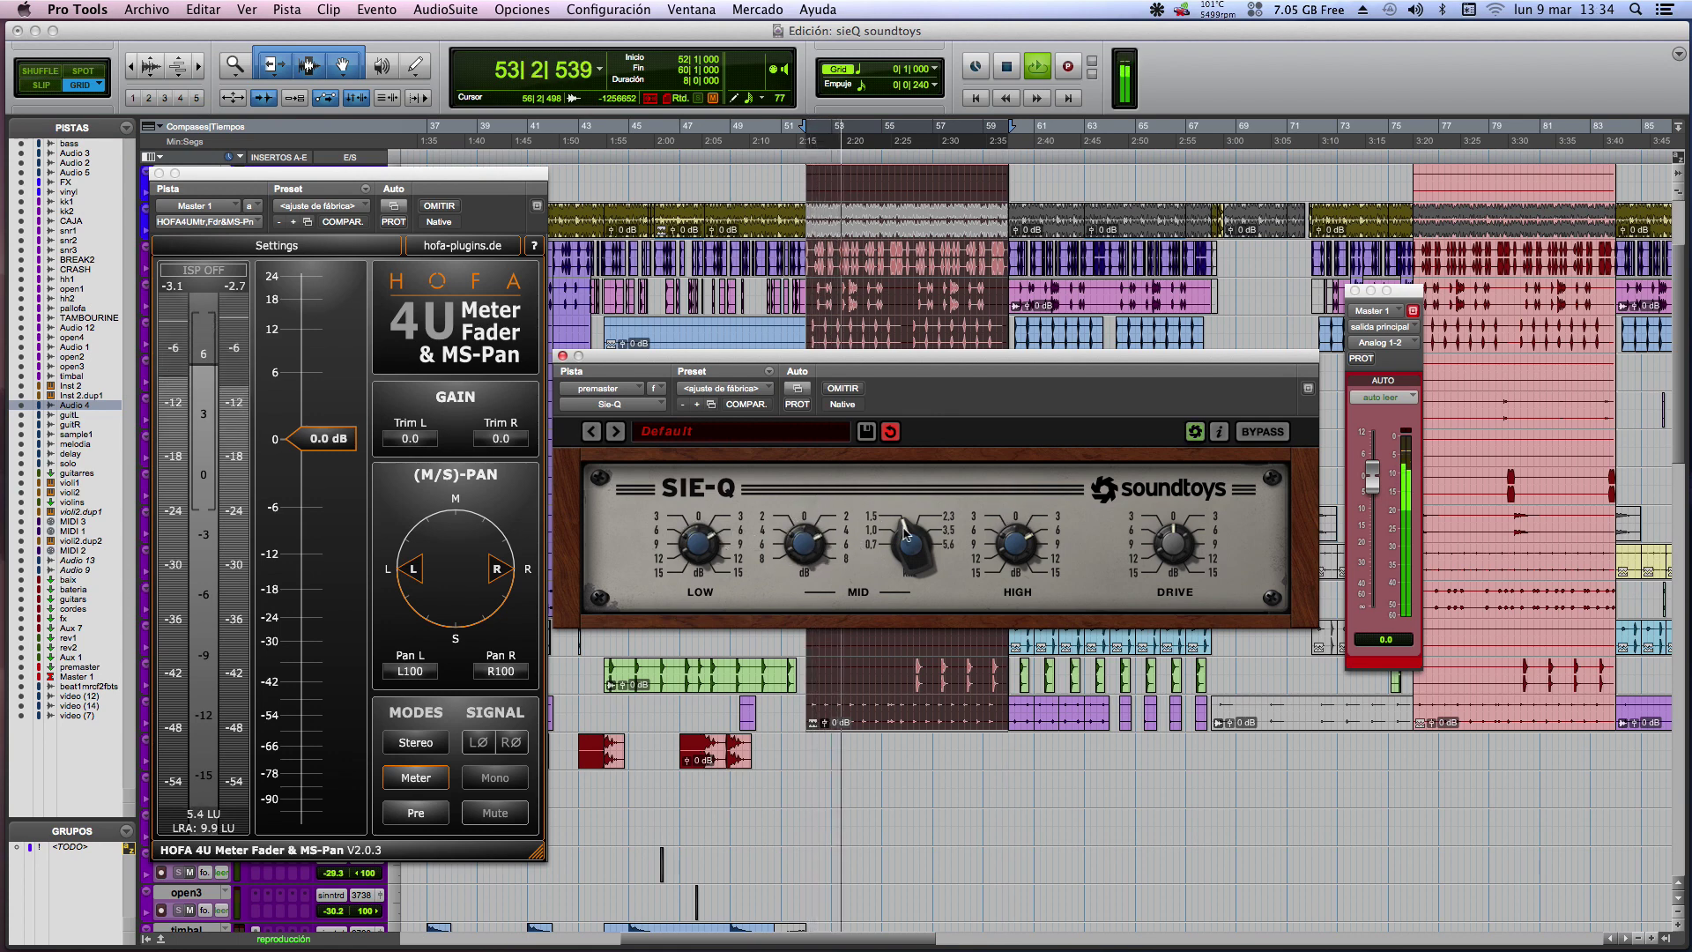
left_click_drag(904, 530, 911, 423)
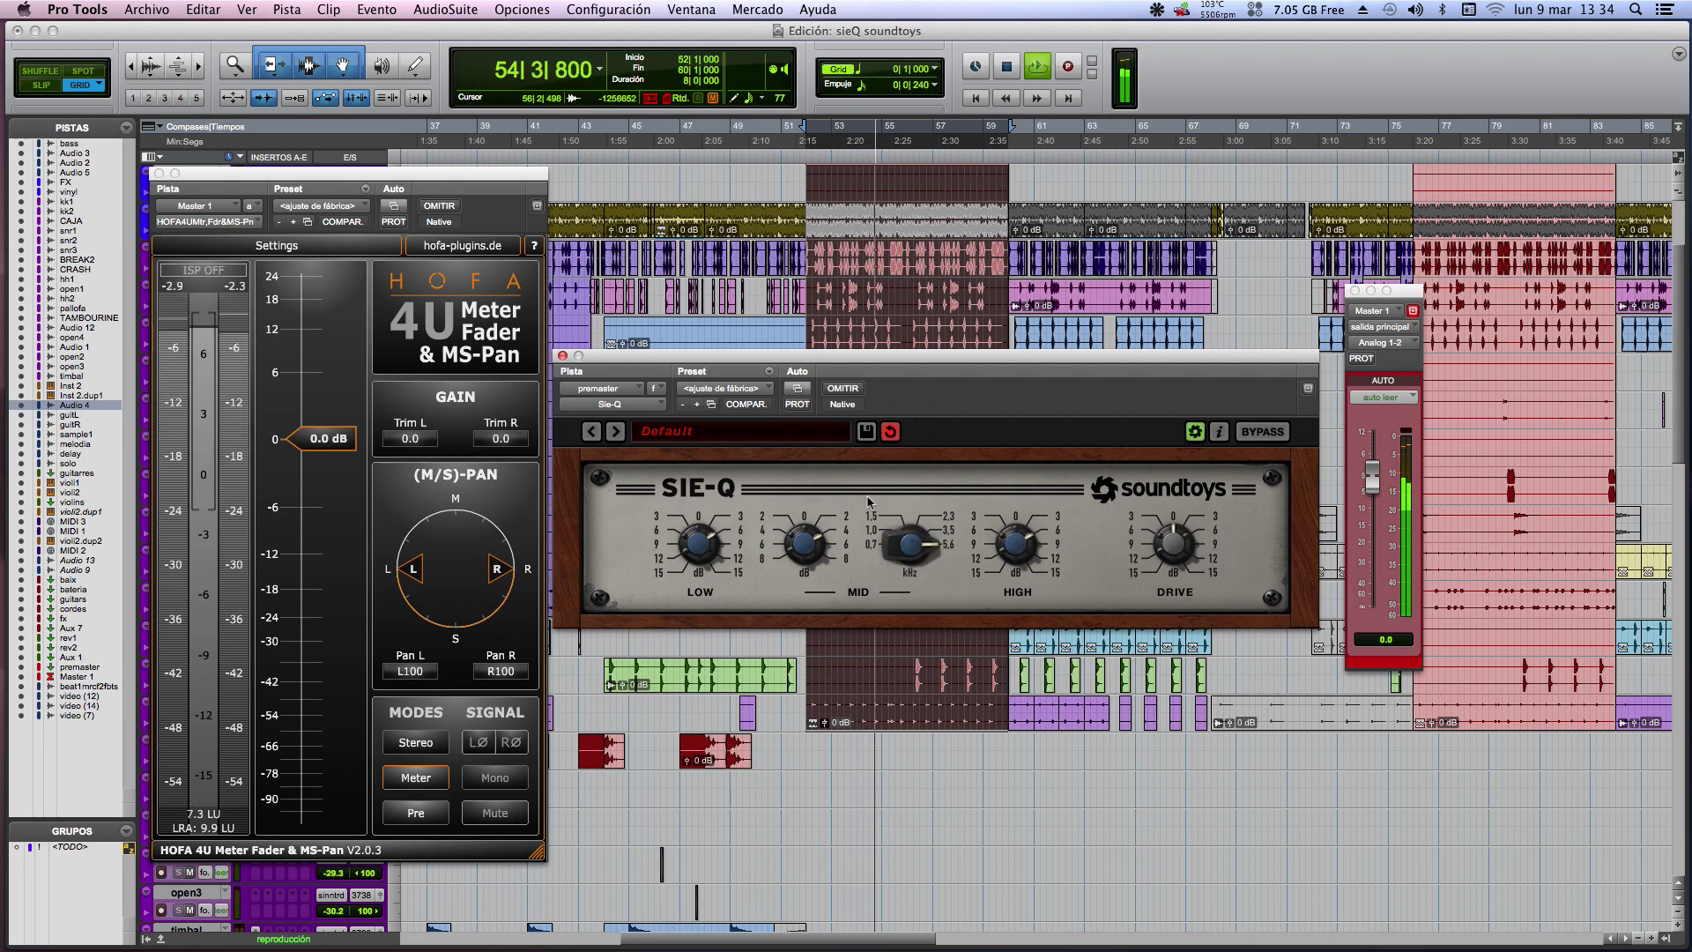
left_click(805, 574)
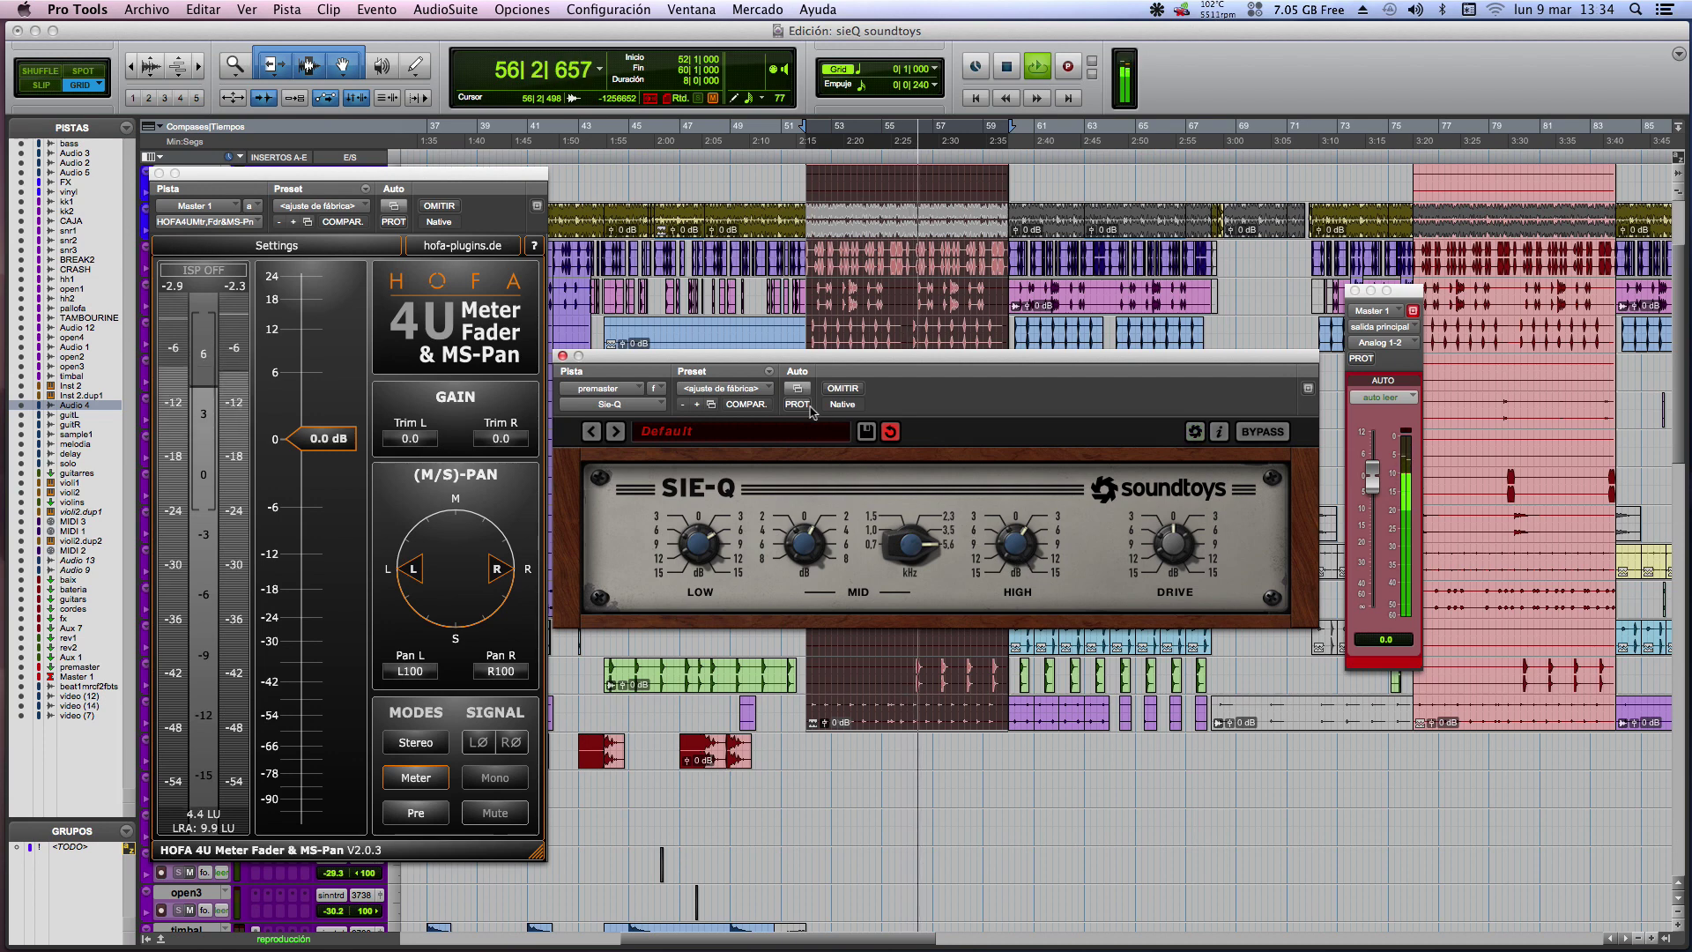
Step: Bypass and re-enable the Sie-Q on the premaster track repeatedly to compare the processed and unprocessed mix
left_click(842, 389)
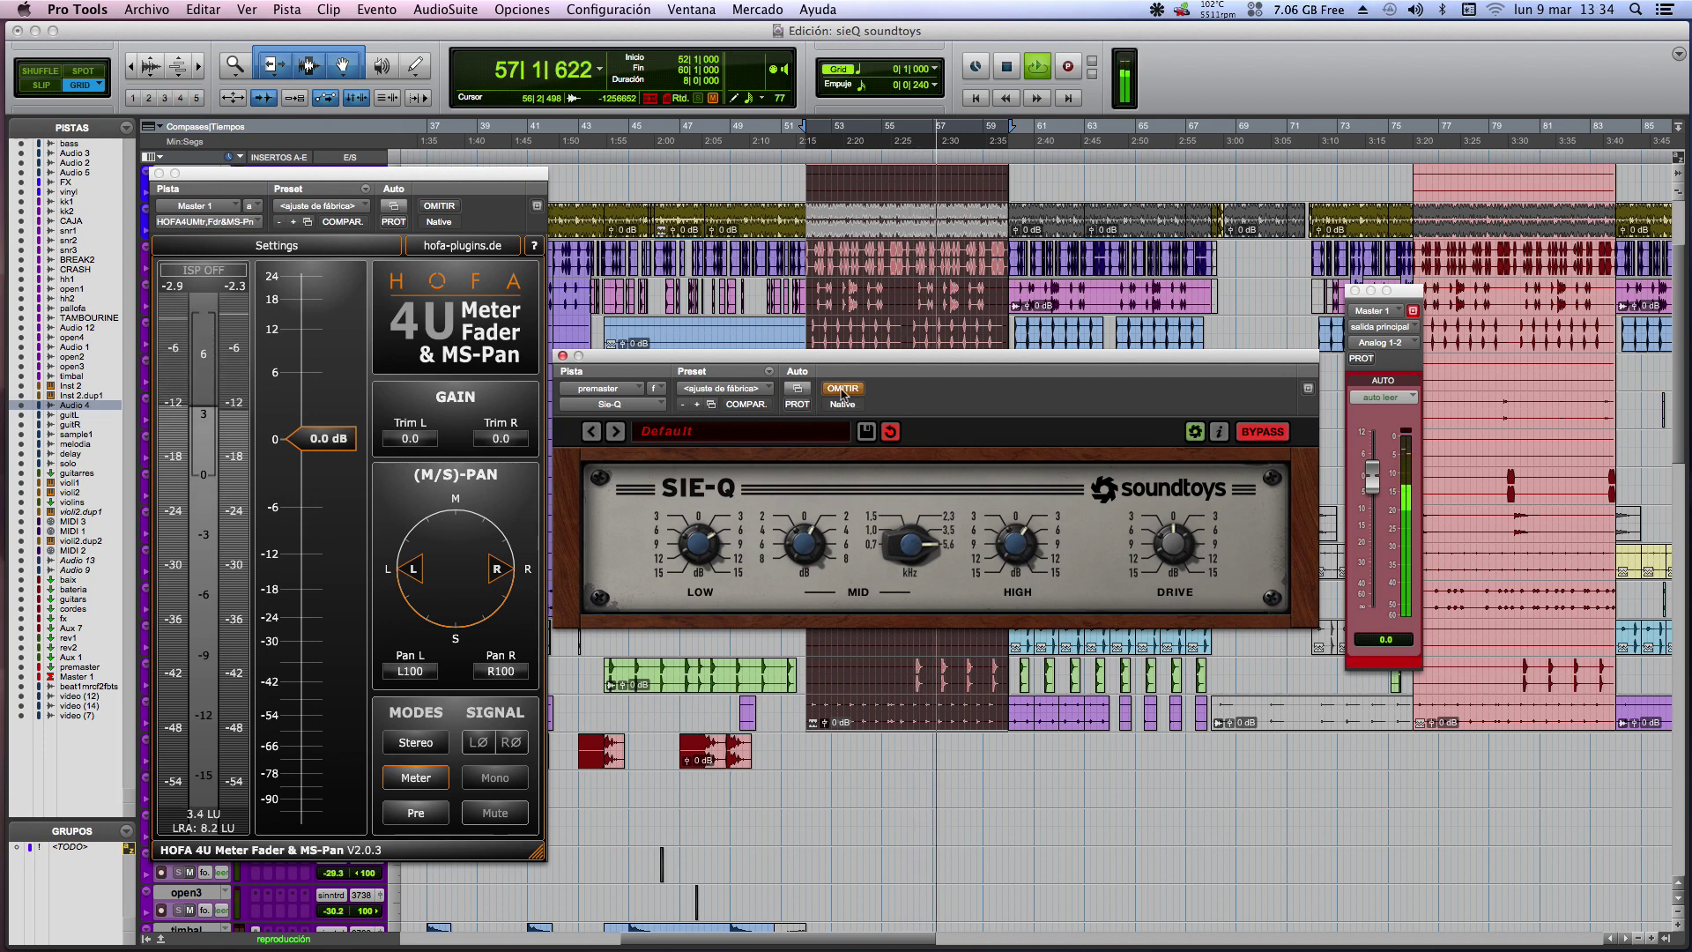
left_click(842, 393)
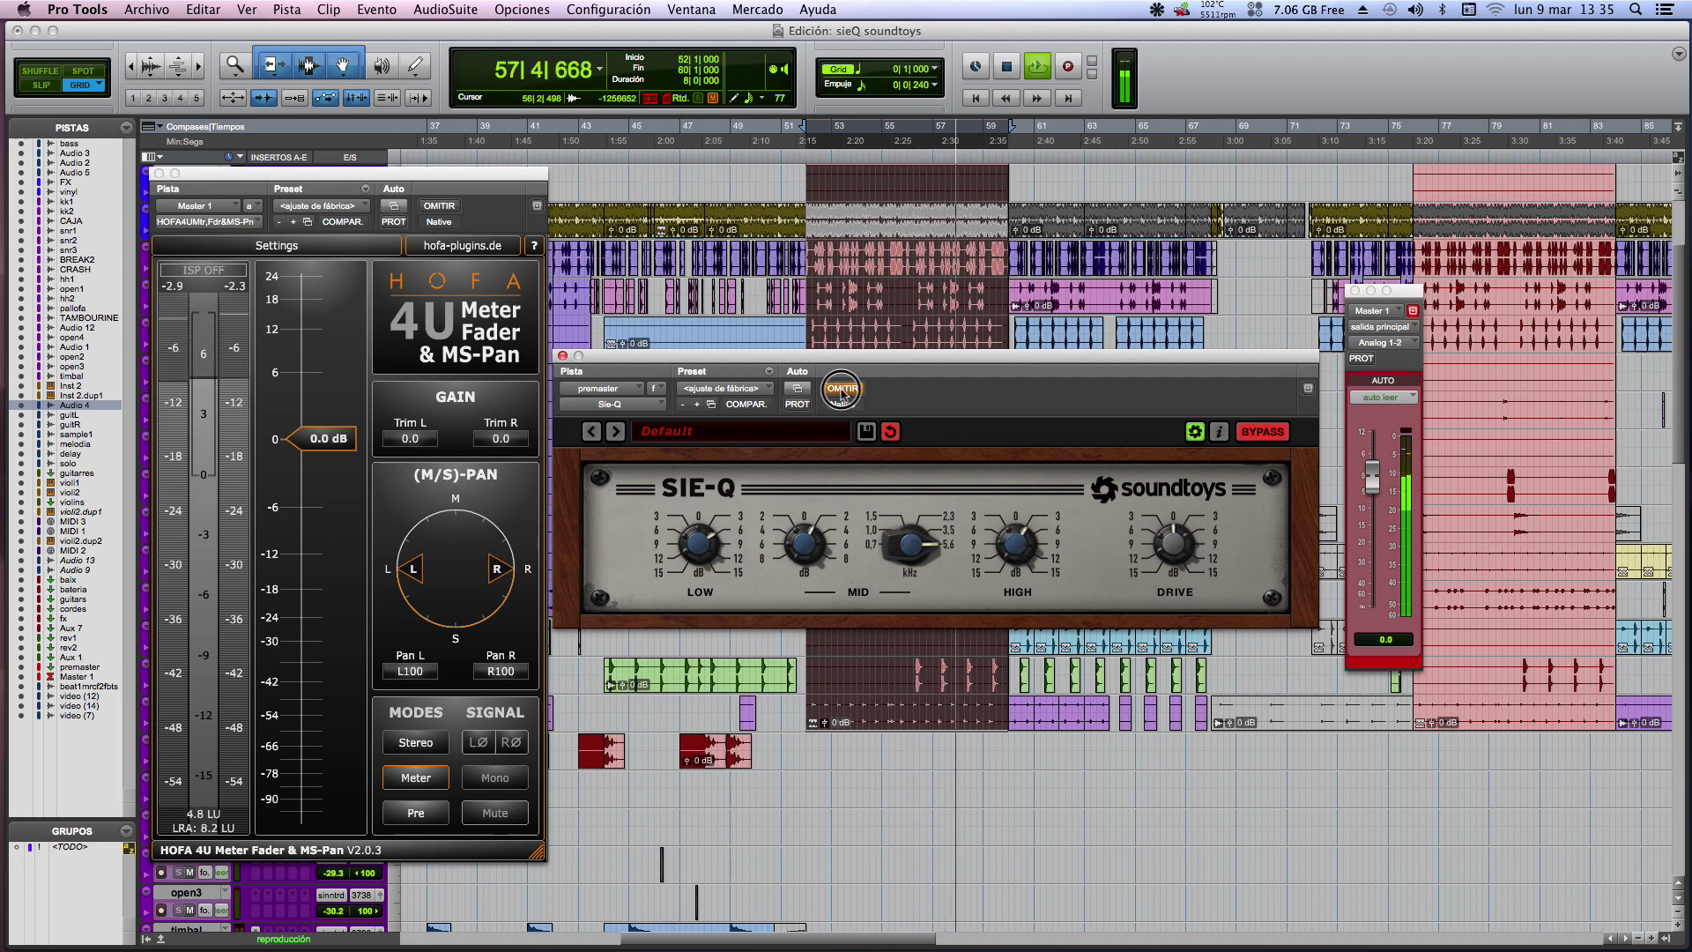
left_click(842, 393)
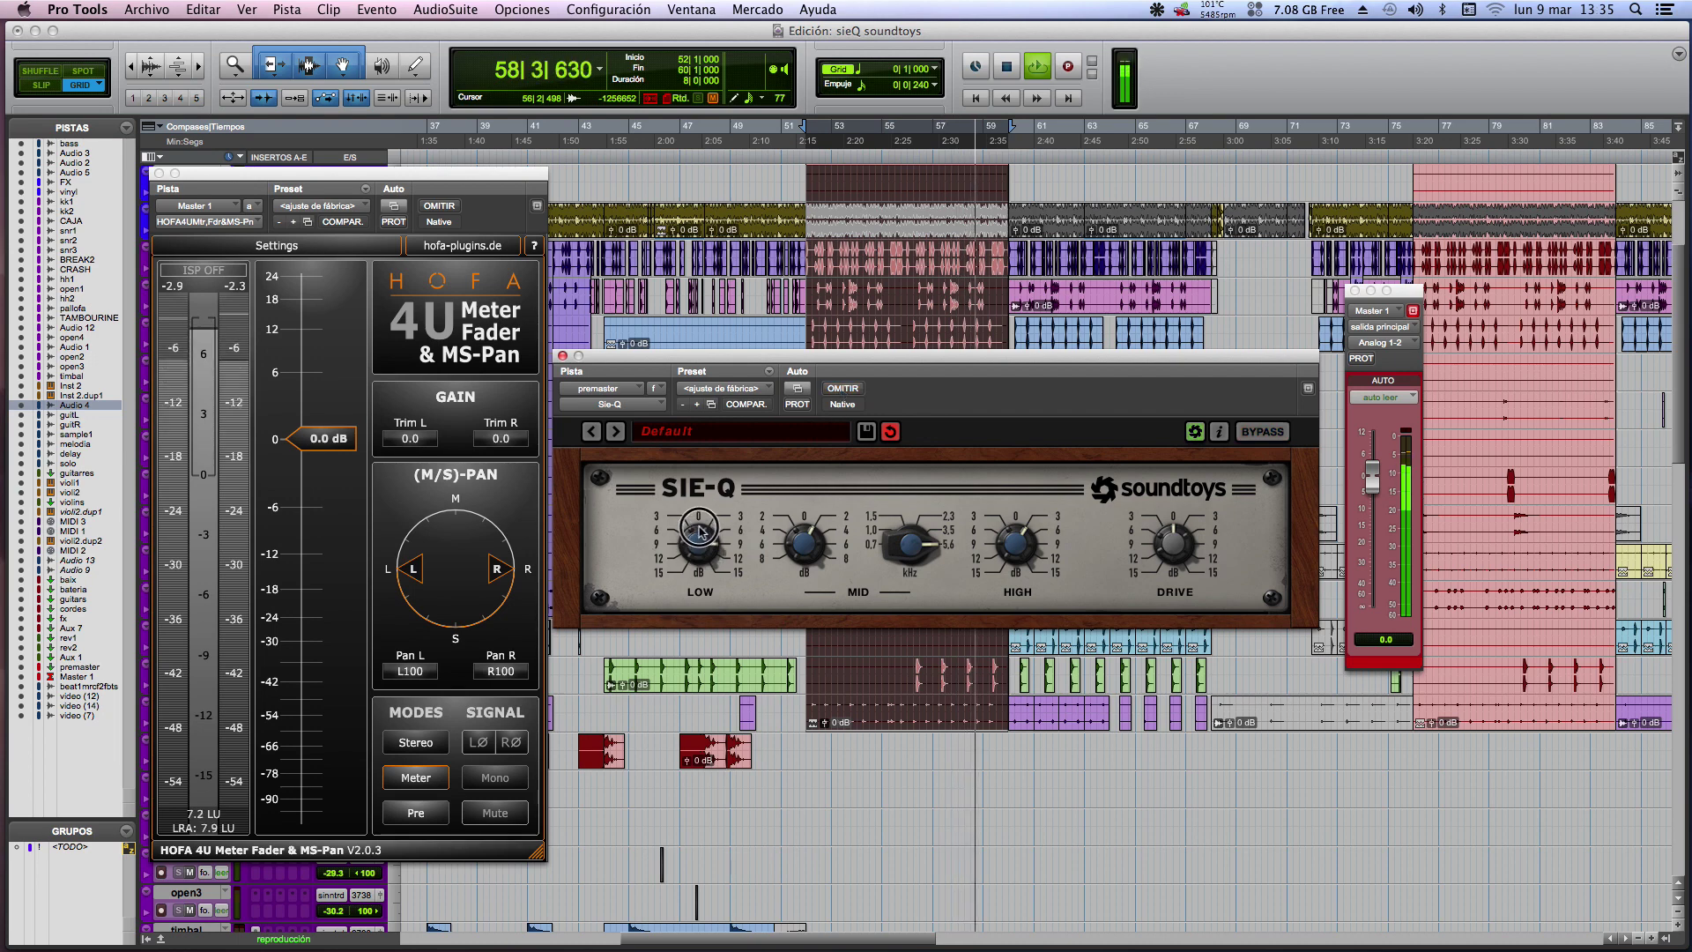
left_click(842, 389)
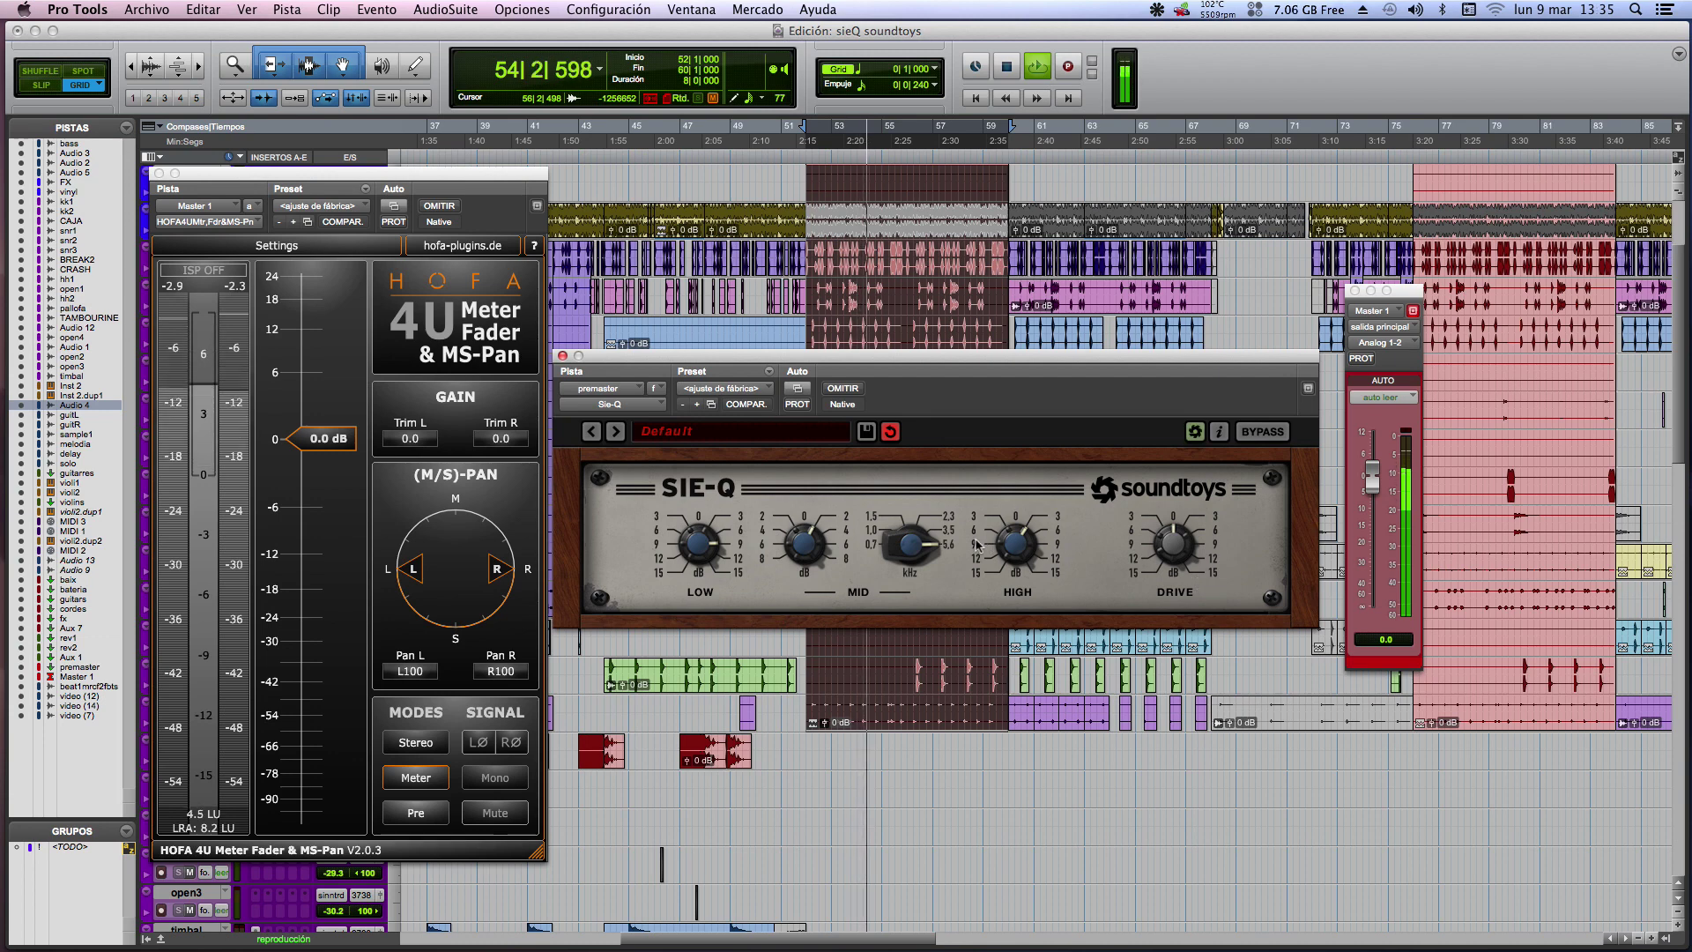
Step: Cut the Mid band strongly at a mid frequency of 0.7 kHz and adjust the High gain
left_click_drag(808, 544, 805, 616)
left_click_drag(911, 546, 914, 696)
left_click_drag(804, 544, 807, 617)
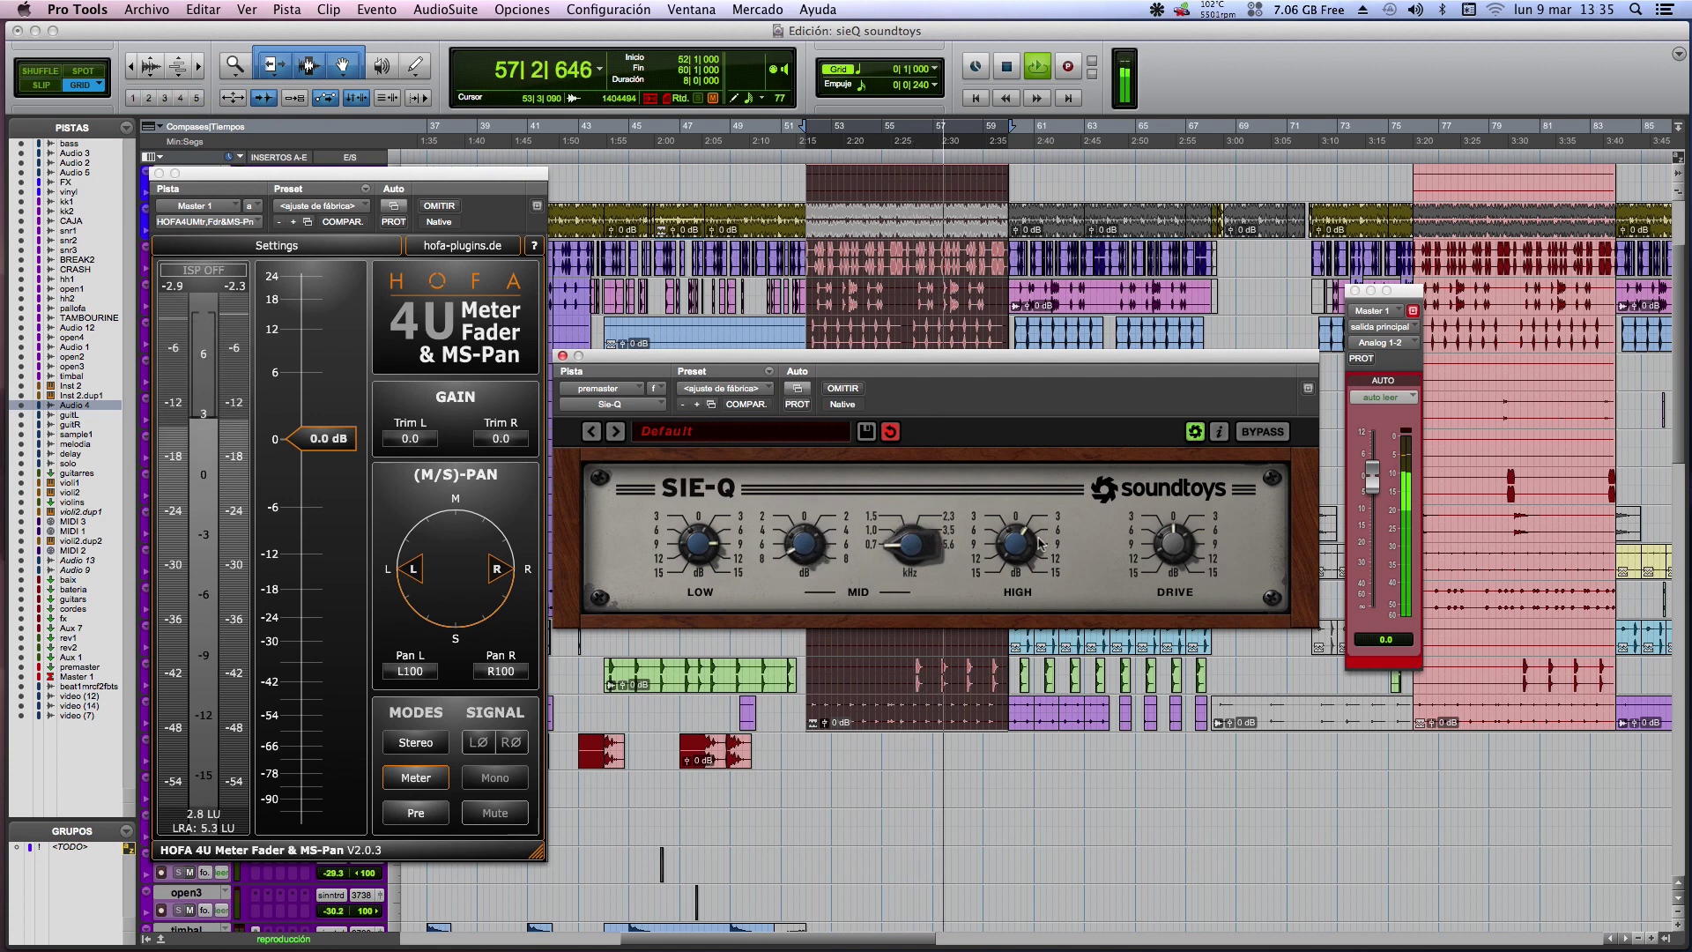
mouse_move(1028, 541)
left_mouse_down()
mouse_move(1028, 512)
mouse_move(1015, 546)
mouse_move(1011, 477)
mouse_move(1007, 535)
left_mouse_up()
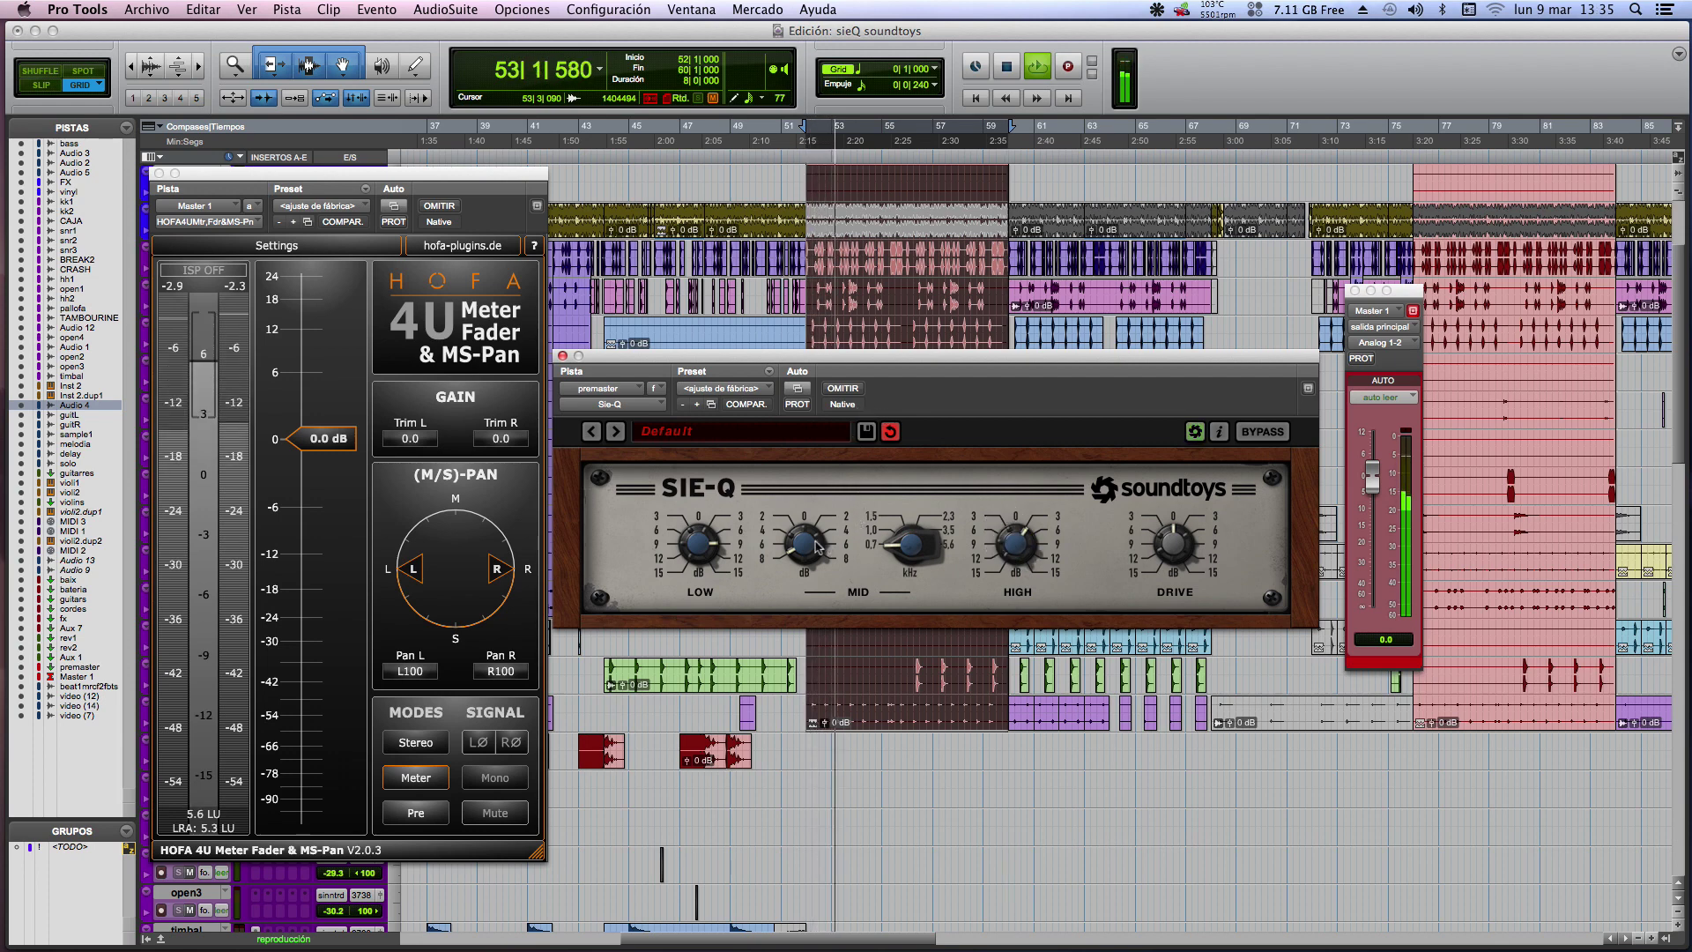
Step: Try 1.0 kHz for the mid frequency, return it to 0.7 kHz, and raise the Mid and High gains
left_click_drag(923, 536, 923, 516)
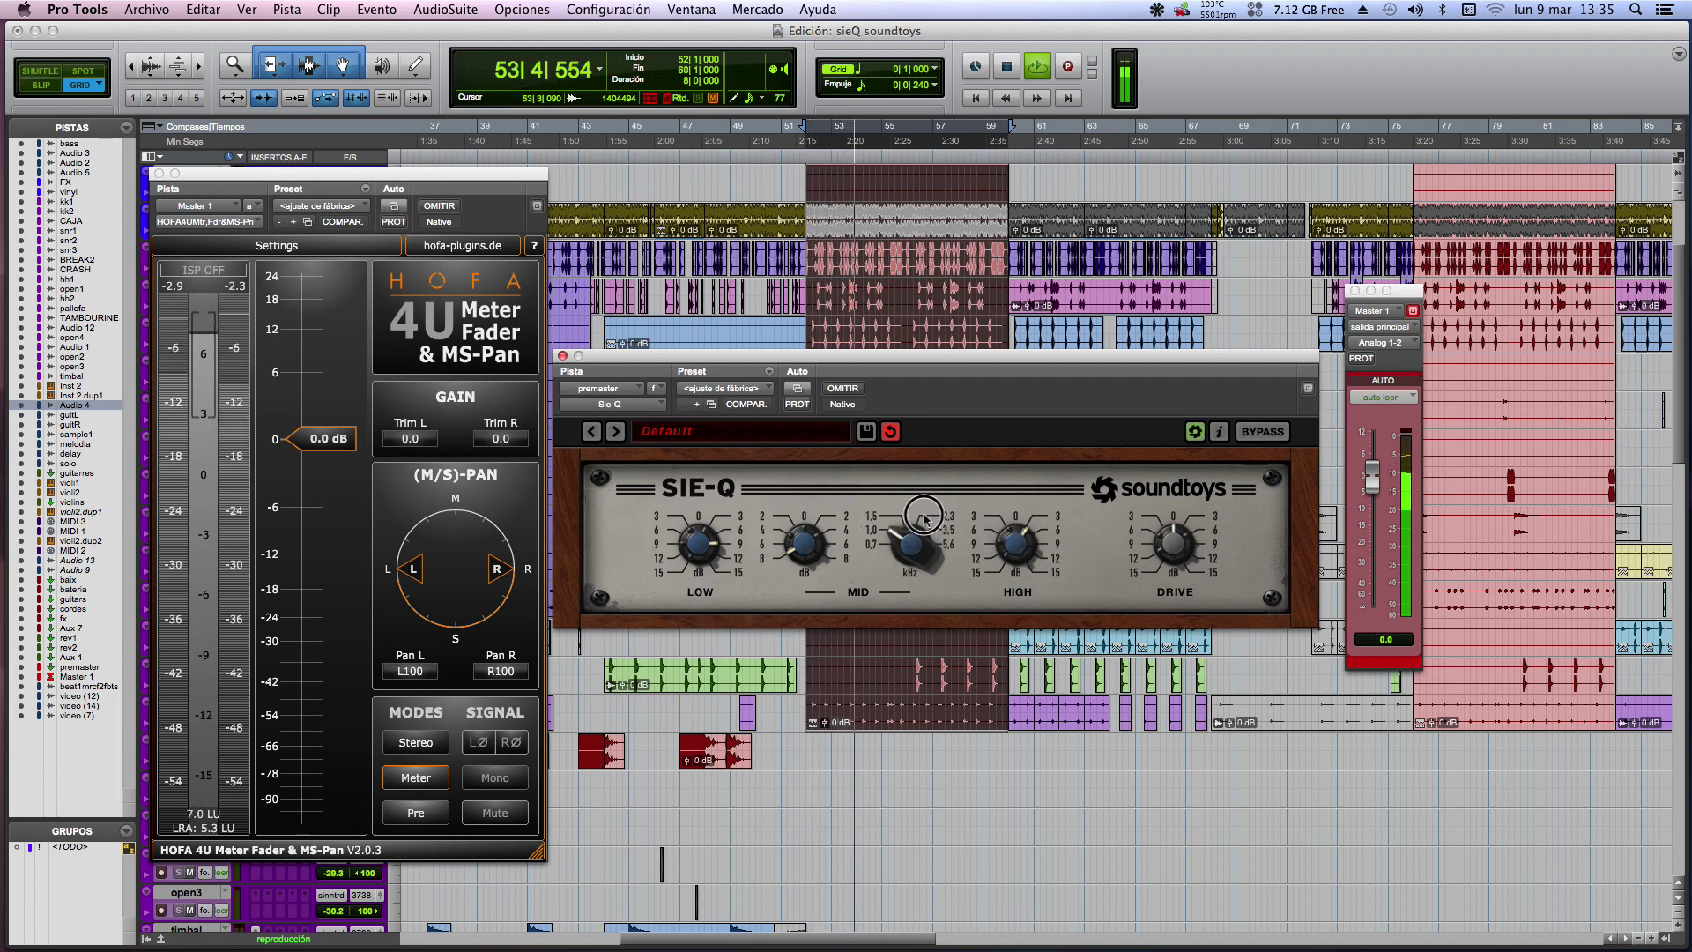
left_click_drag(812, 539, 822, 499)
left_click_drag(912, 541, 908, 609)
left_click(807, 541)
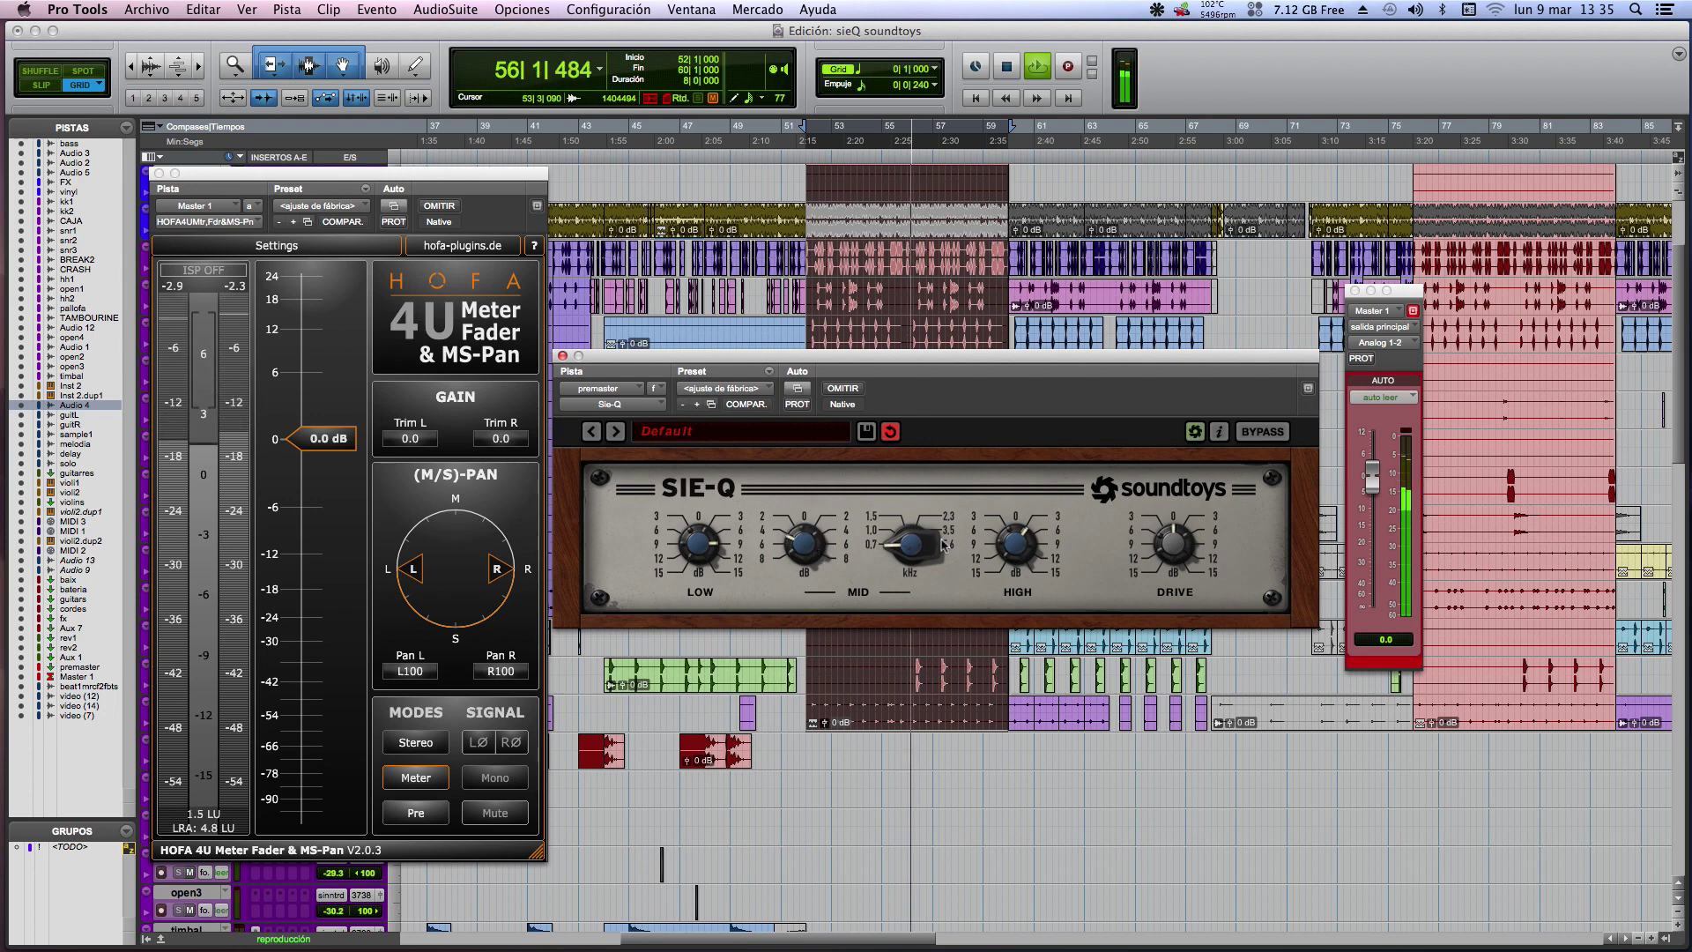
left_click_drag(1011, 538, 1014, 527)
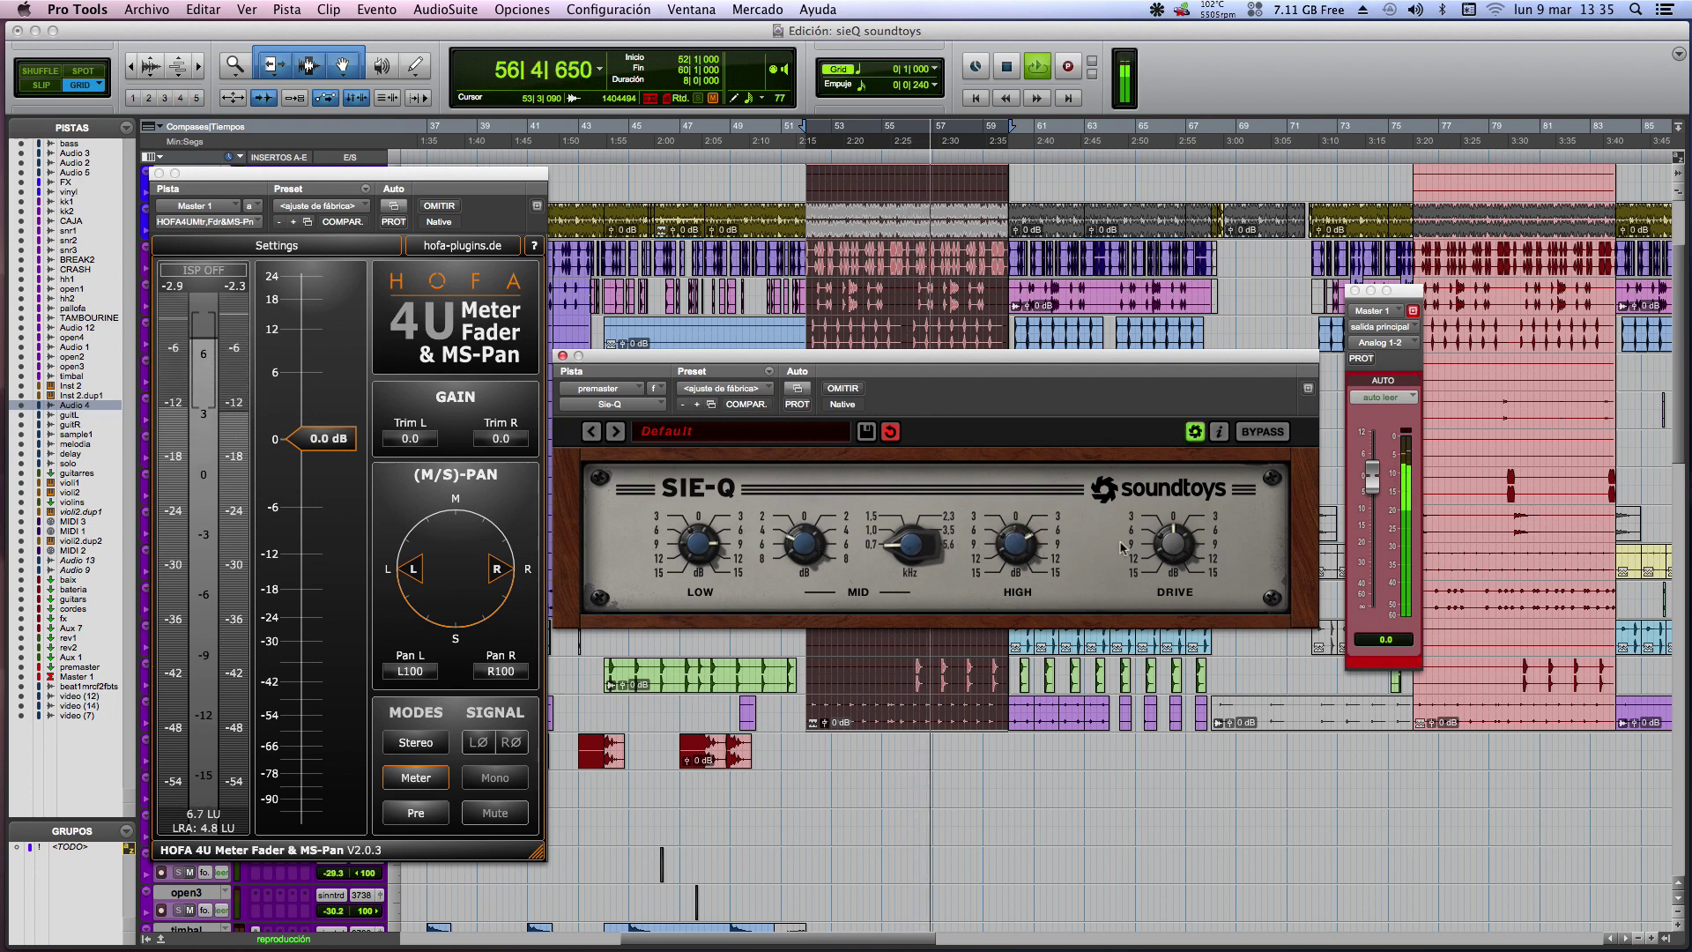
Step: Compare the mix with the Sie-Q bypassed and active, and raise the Mid gain slightly
left_click(844, 388)
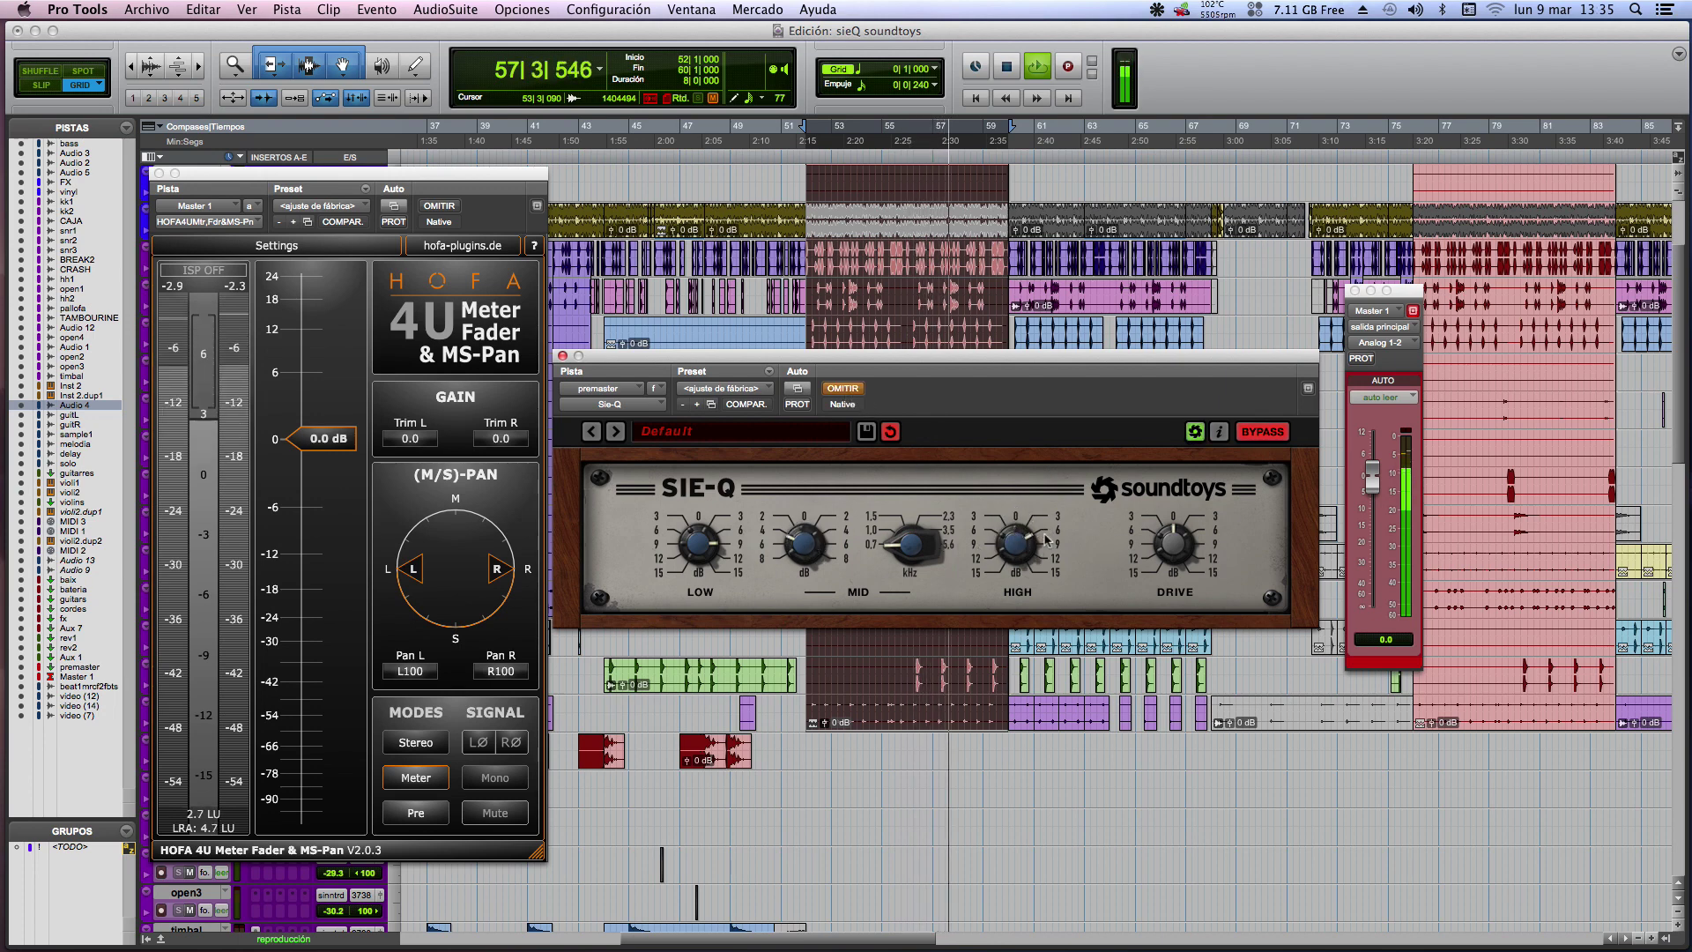
left_click(838, 391)
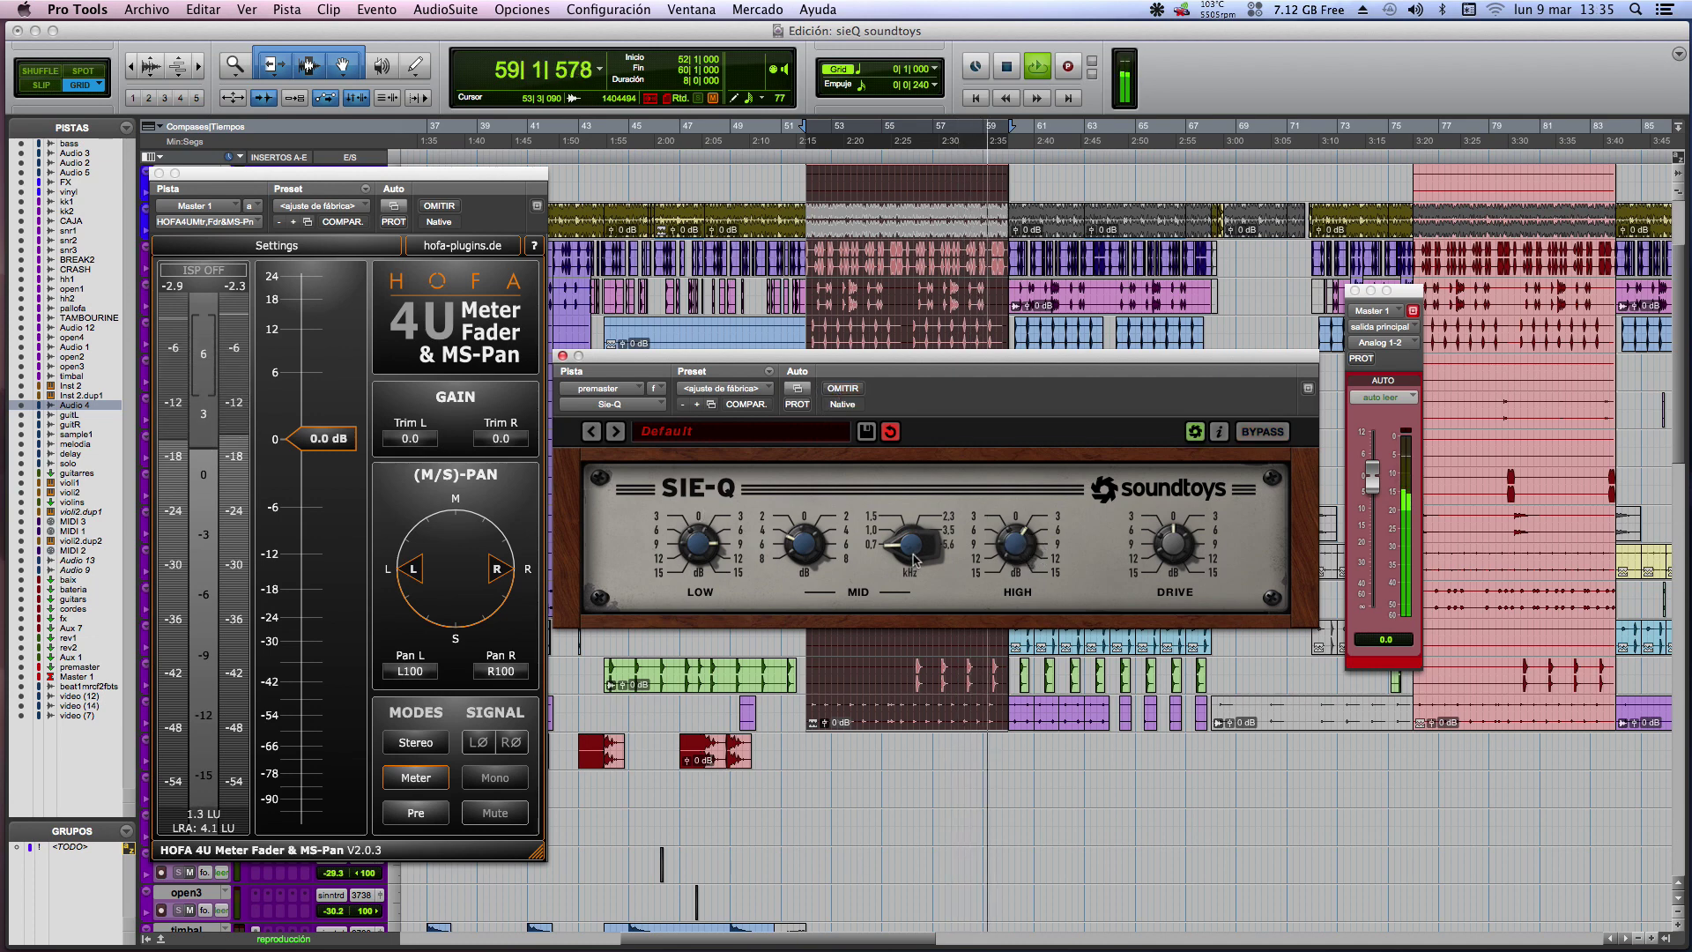
left_click_drag(812, 547, 811, 521)
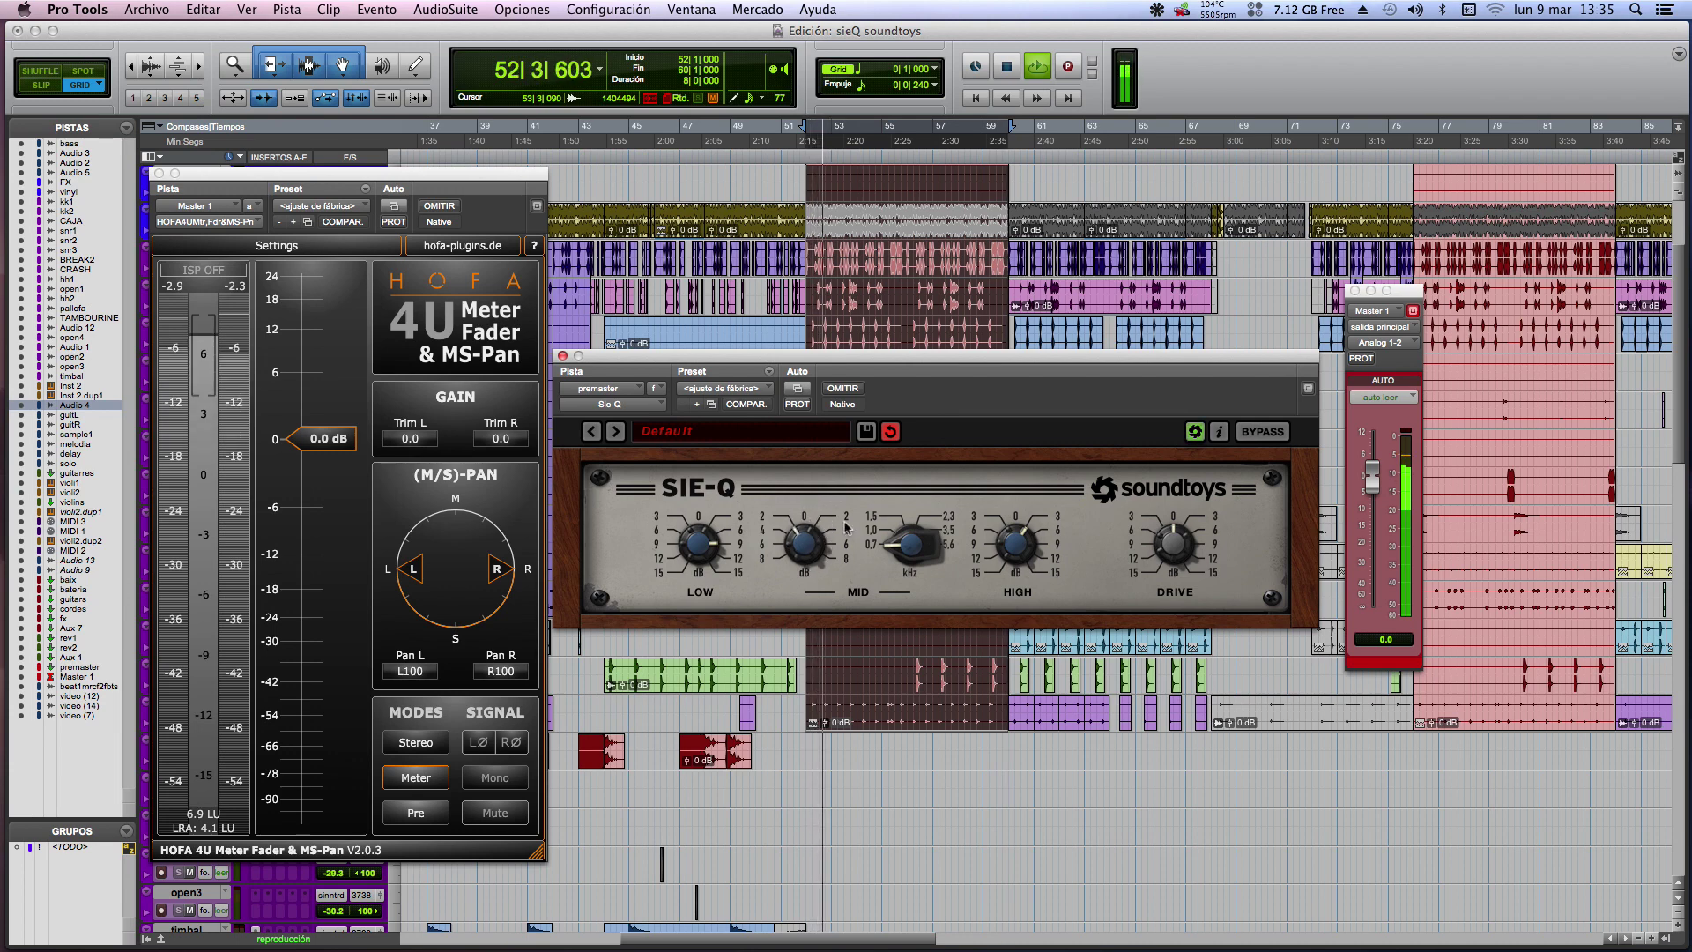
Step: Try a stronger Drive amount on the Sie-Q, reset it to 0, and raise it moderately
left_click_drag(1179, 546, 1170, 462)
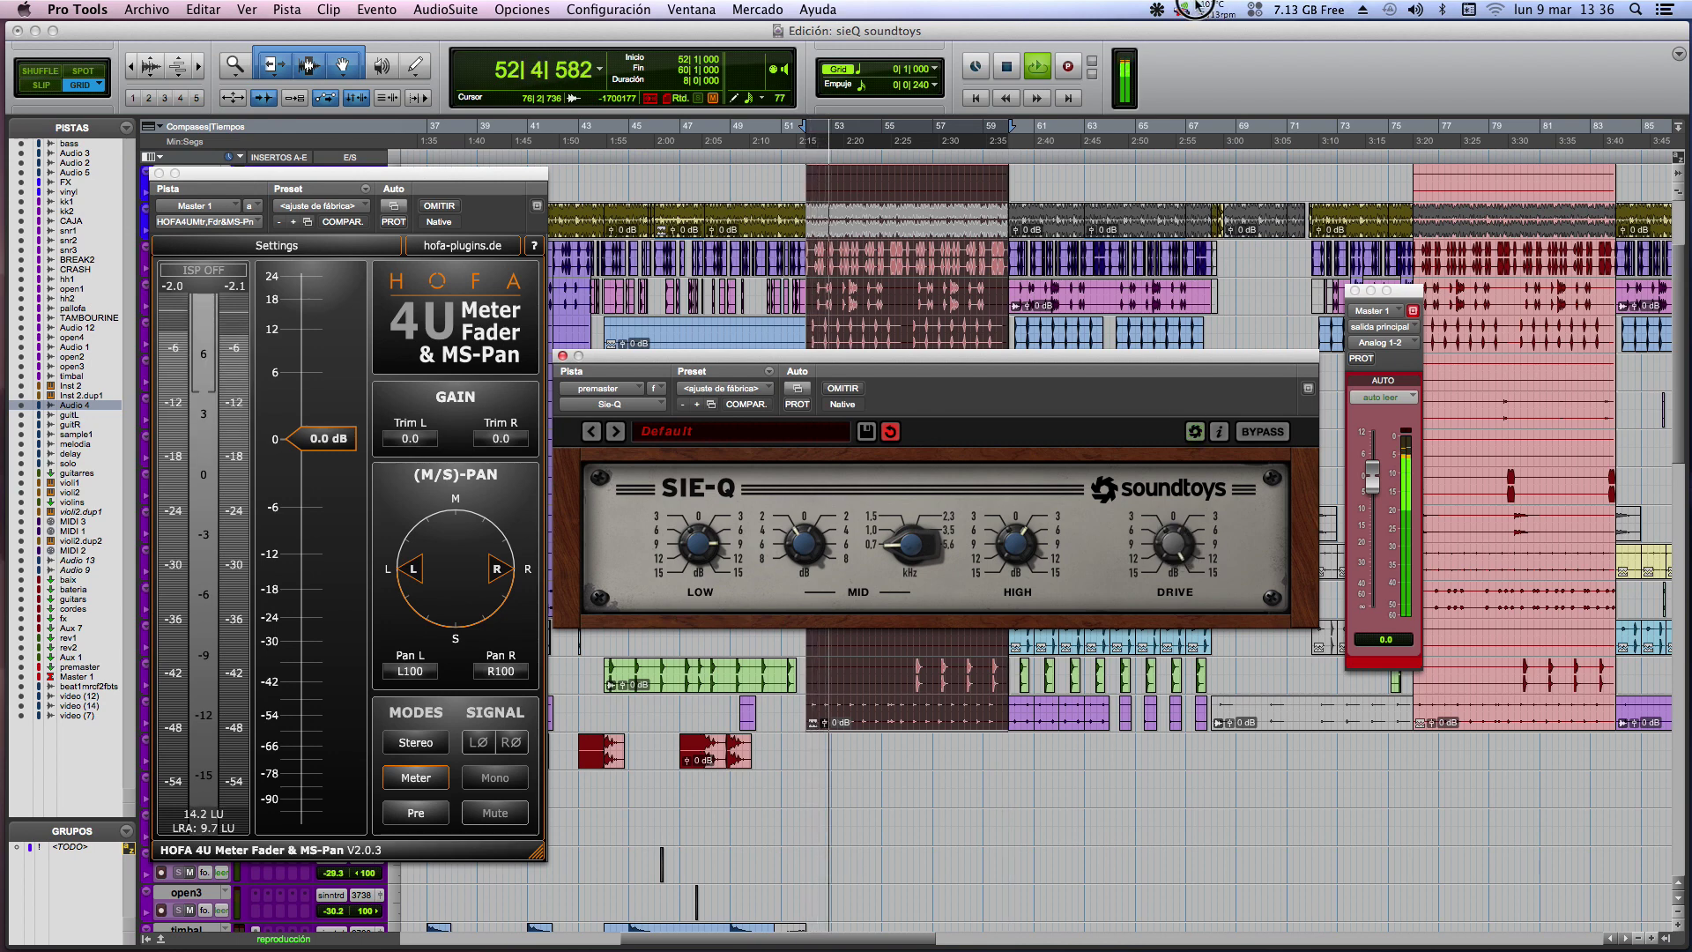
left_click(1175, 540)
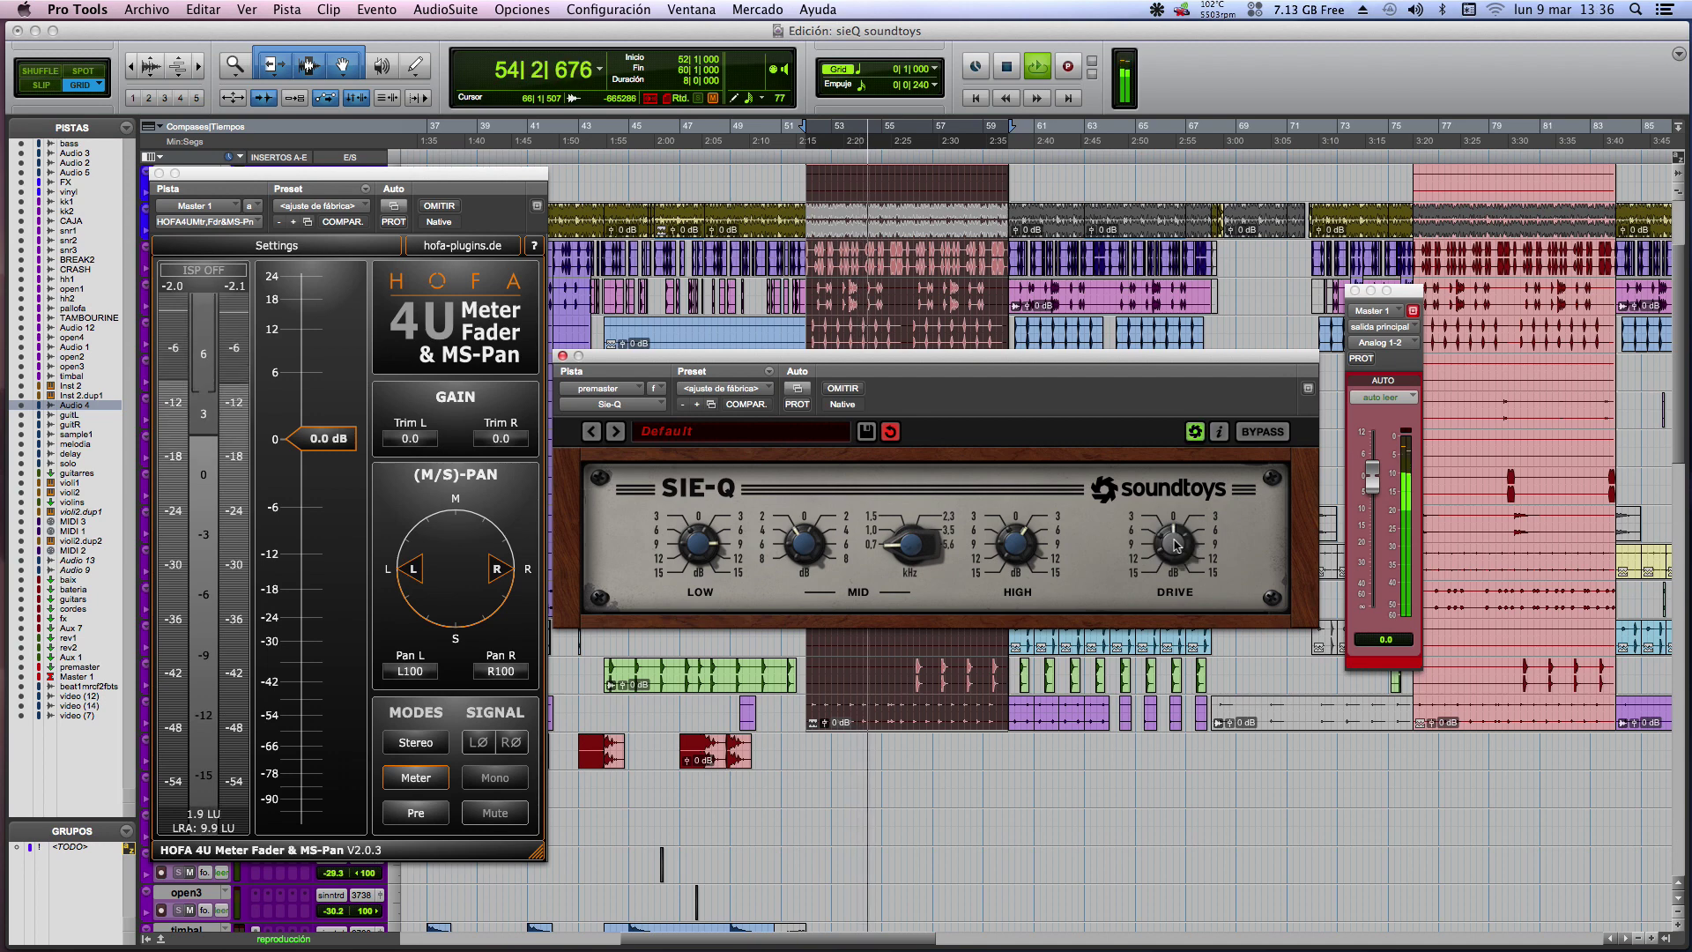
left_click(1178, 534)
left_click_drag(1181, 536, 1181, 517)
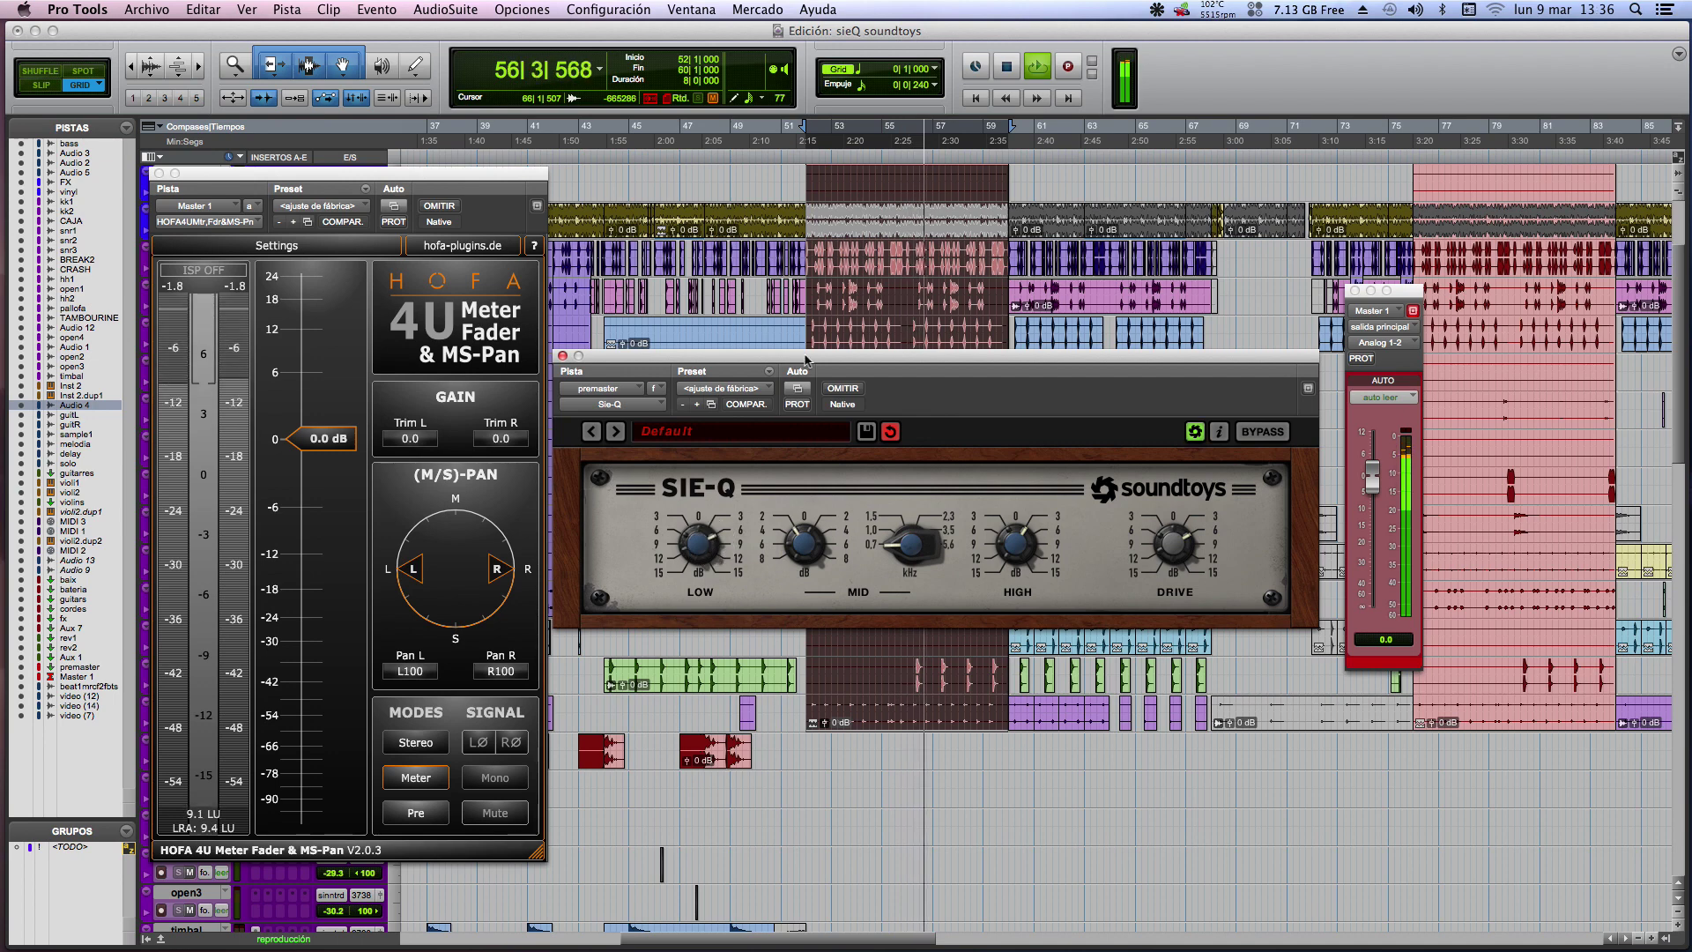
Step: Toggle the Sie-Q bypass to compare the mix with and without the added Drive
left_click(843, 388)
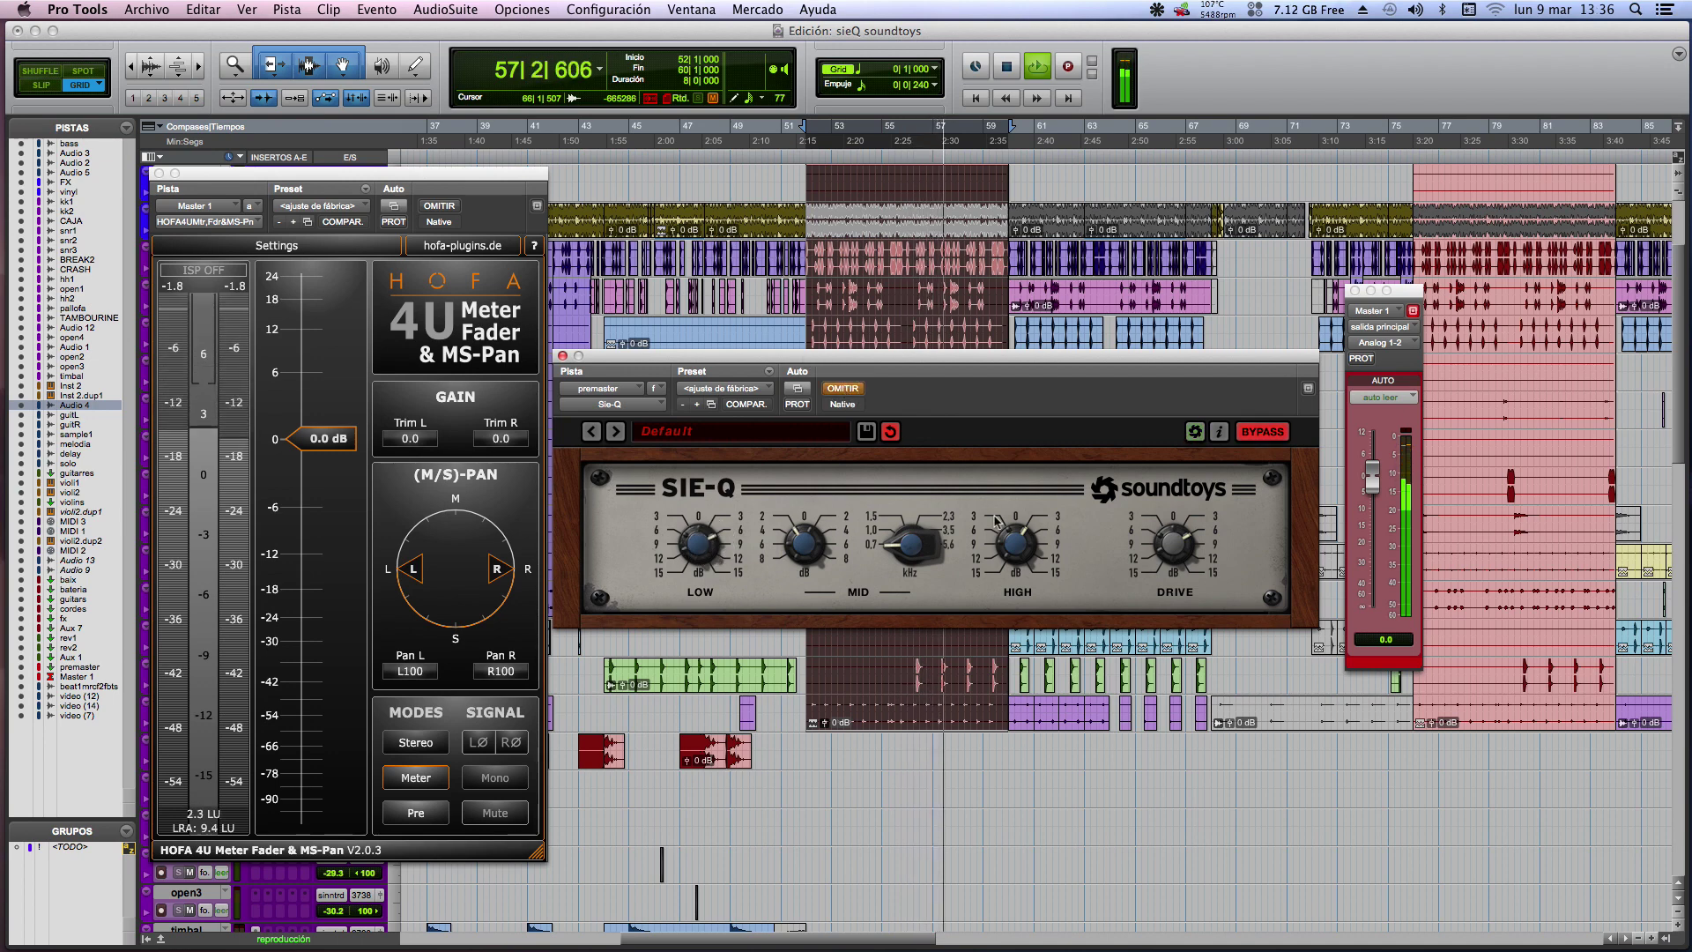
left_click(844, 390)
left_click(844, 391)
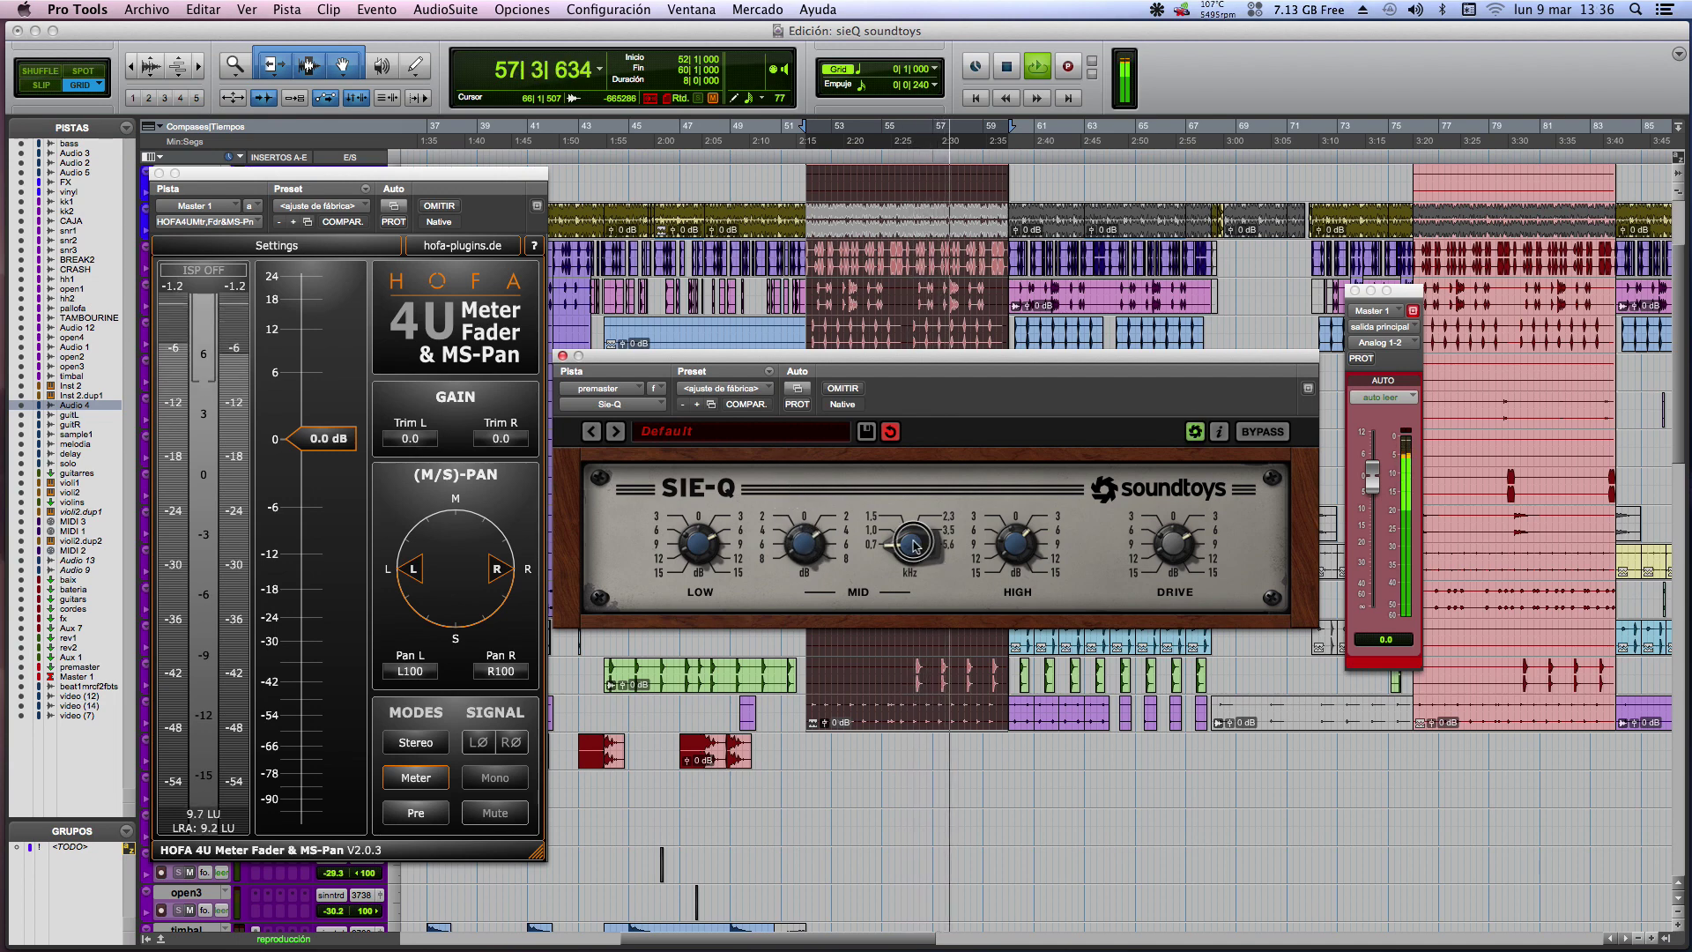
Step: Sweep the mid frequency up through 2.3 and 3.5 kHz to 5.6 kHz, adjusting the Mid gain
left_click_drag(914, 545, 917, 485)
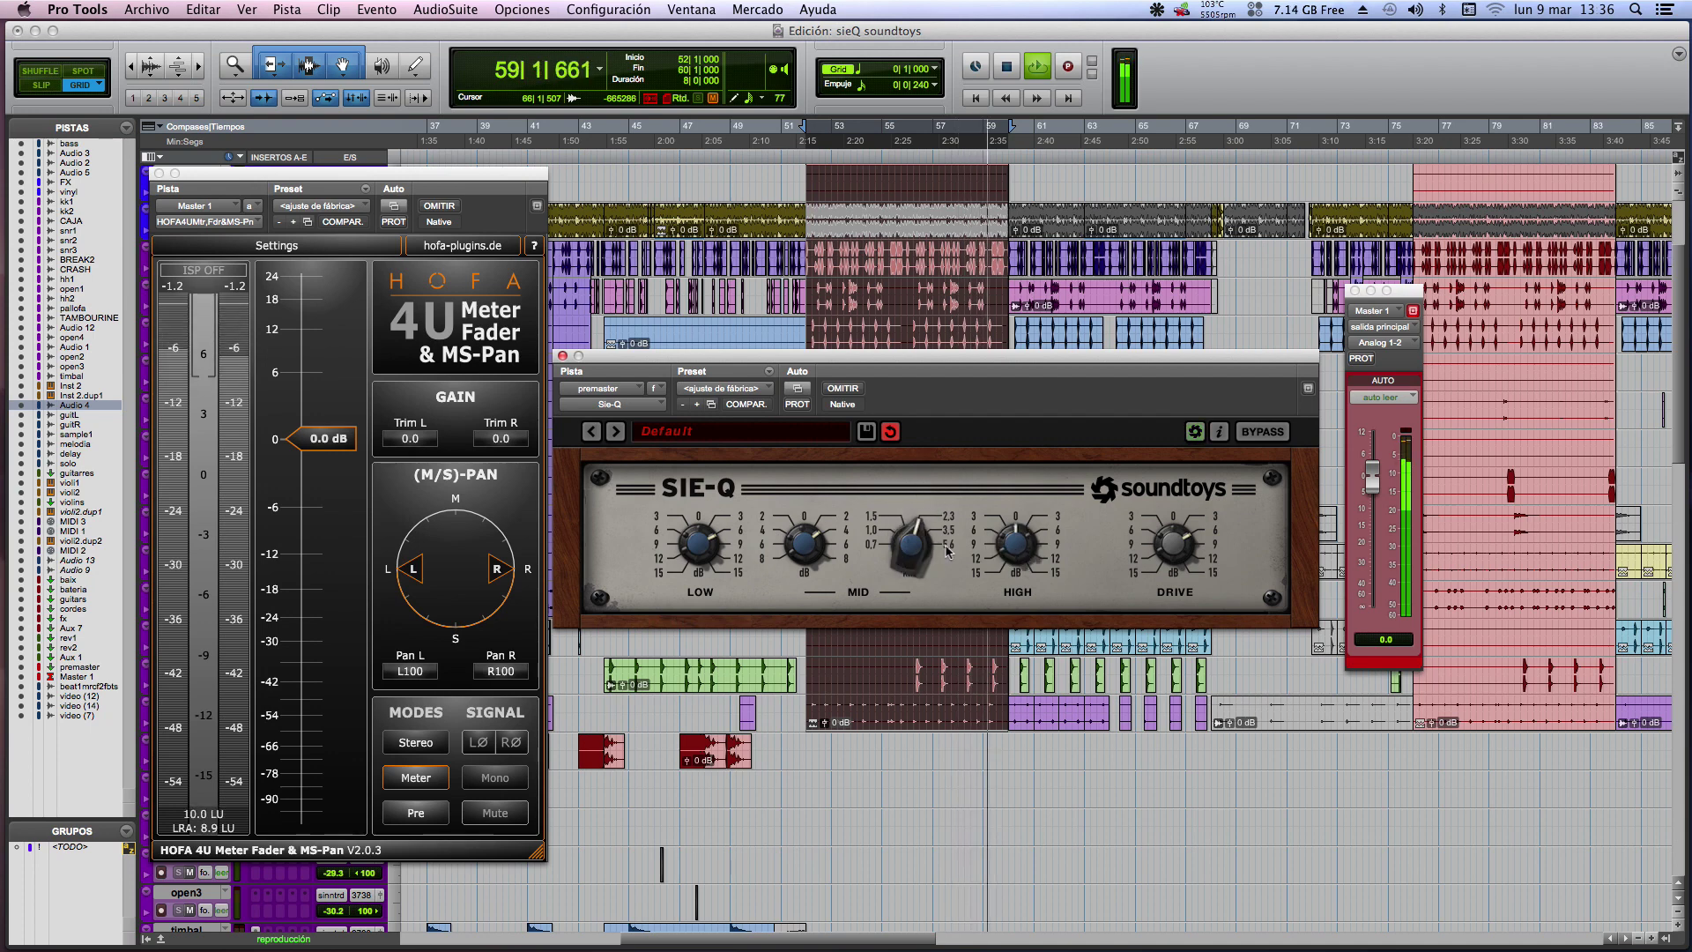
left_click_drag(911, 551, 911, 526)
left_click_drag(786, 536, 787, 537)
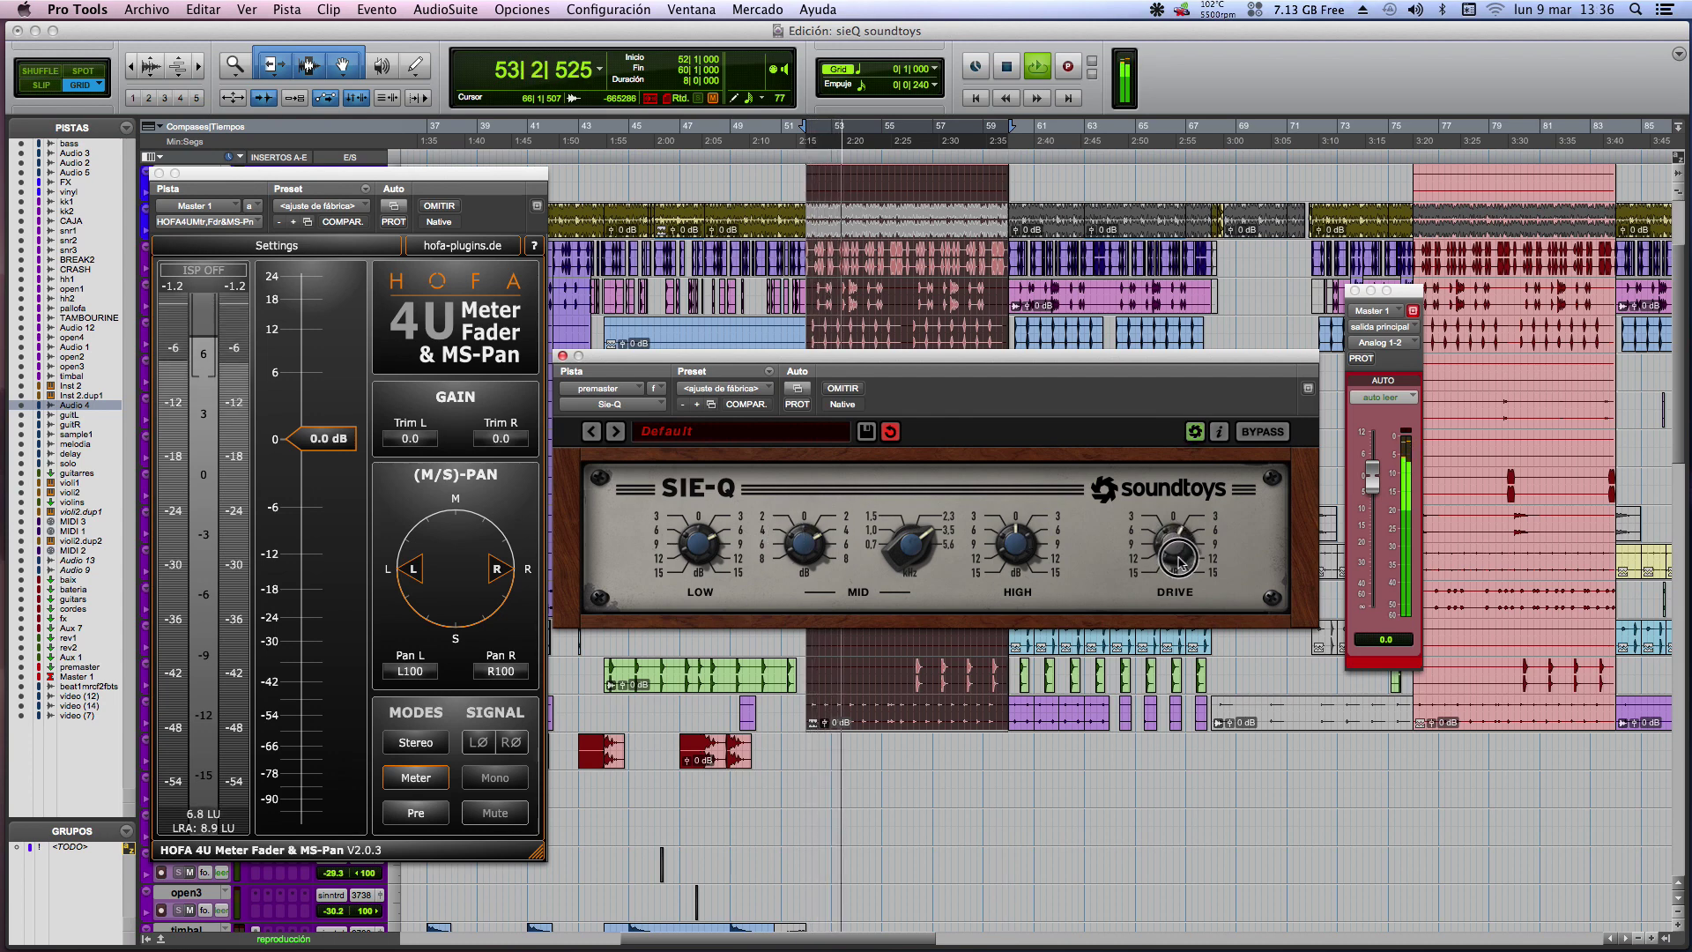
left_click_drag(917, 543, 917, 513)
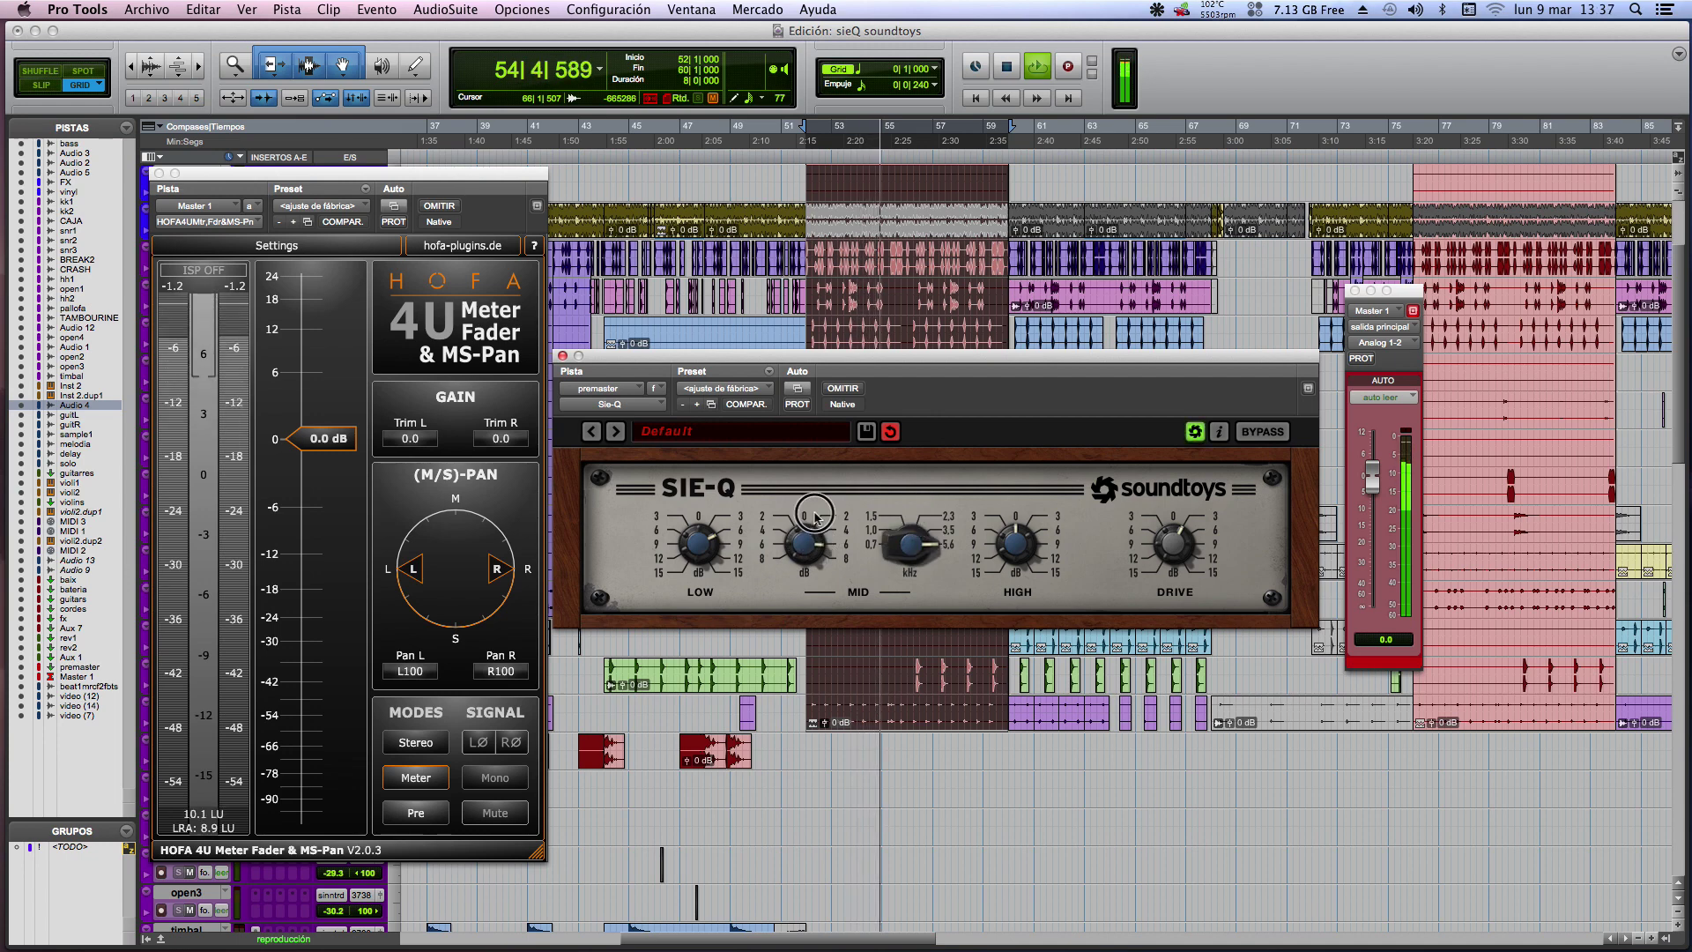
Step: Sweep the mid frequency back down to 1.0 kHz
left_click_drag(910, 544, 903, 564)
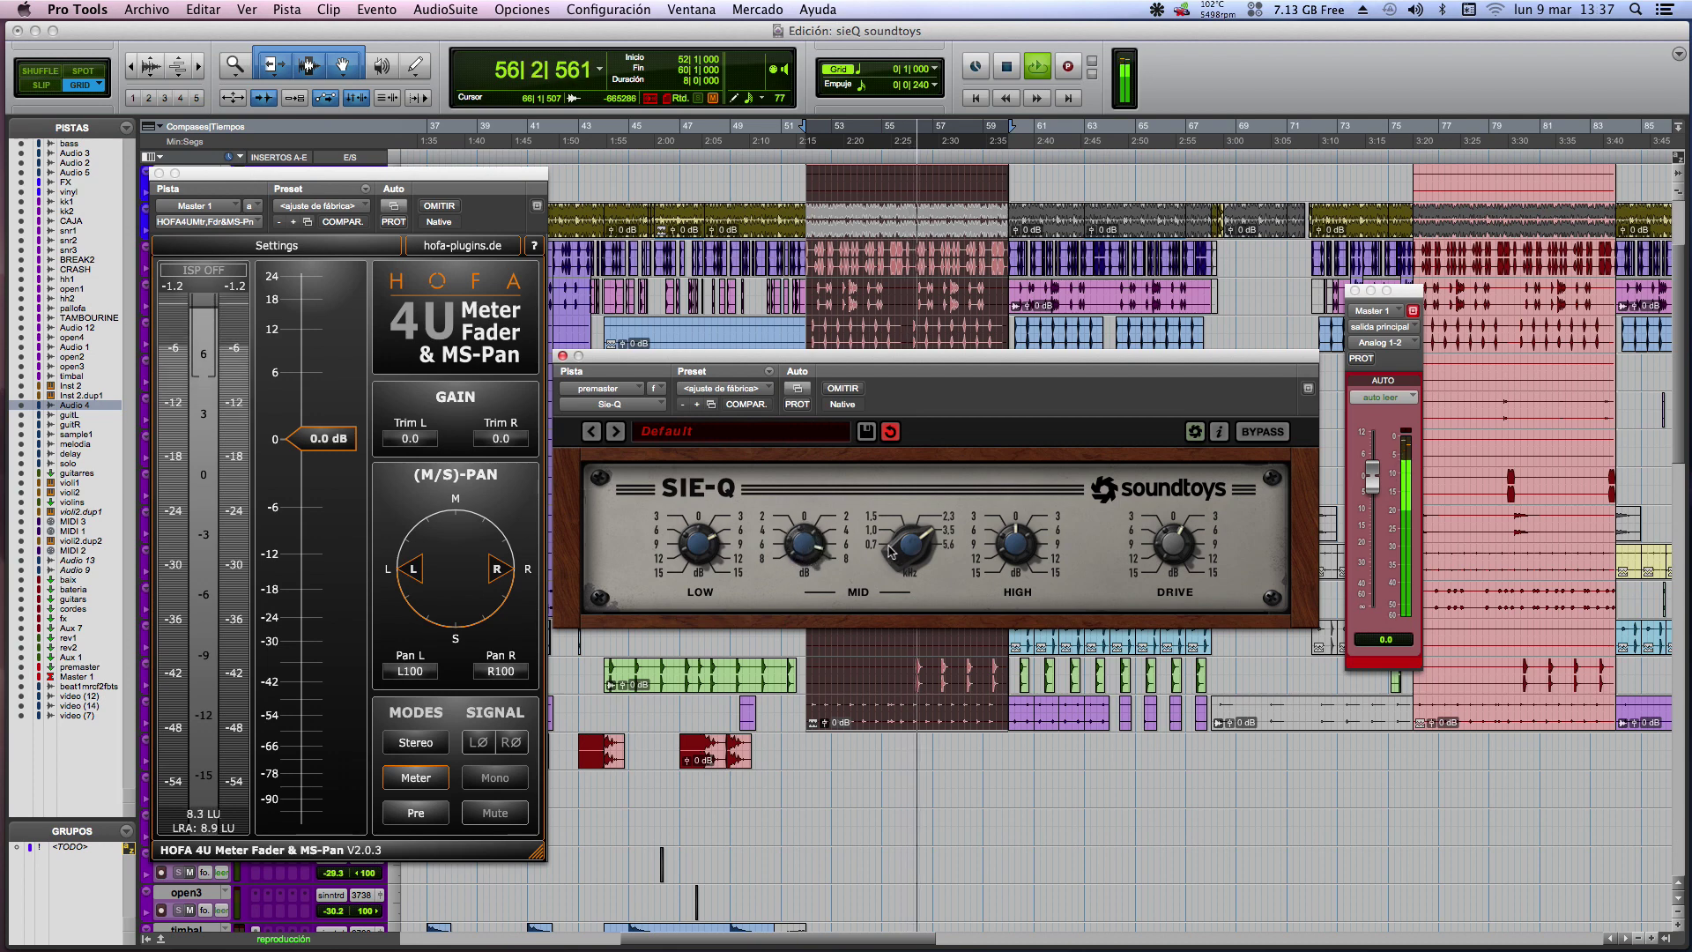
left_click_drag(892, 557, 897, 592)
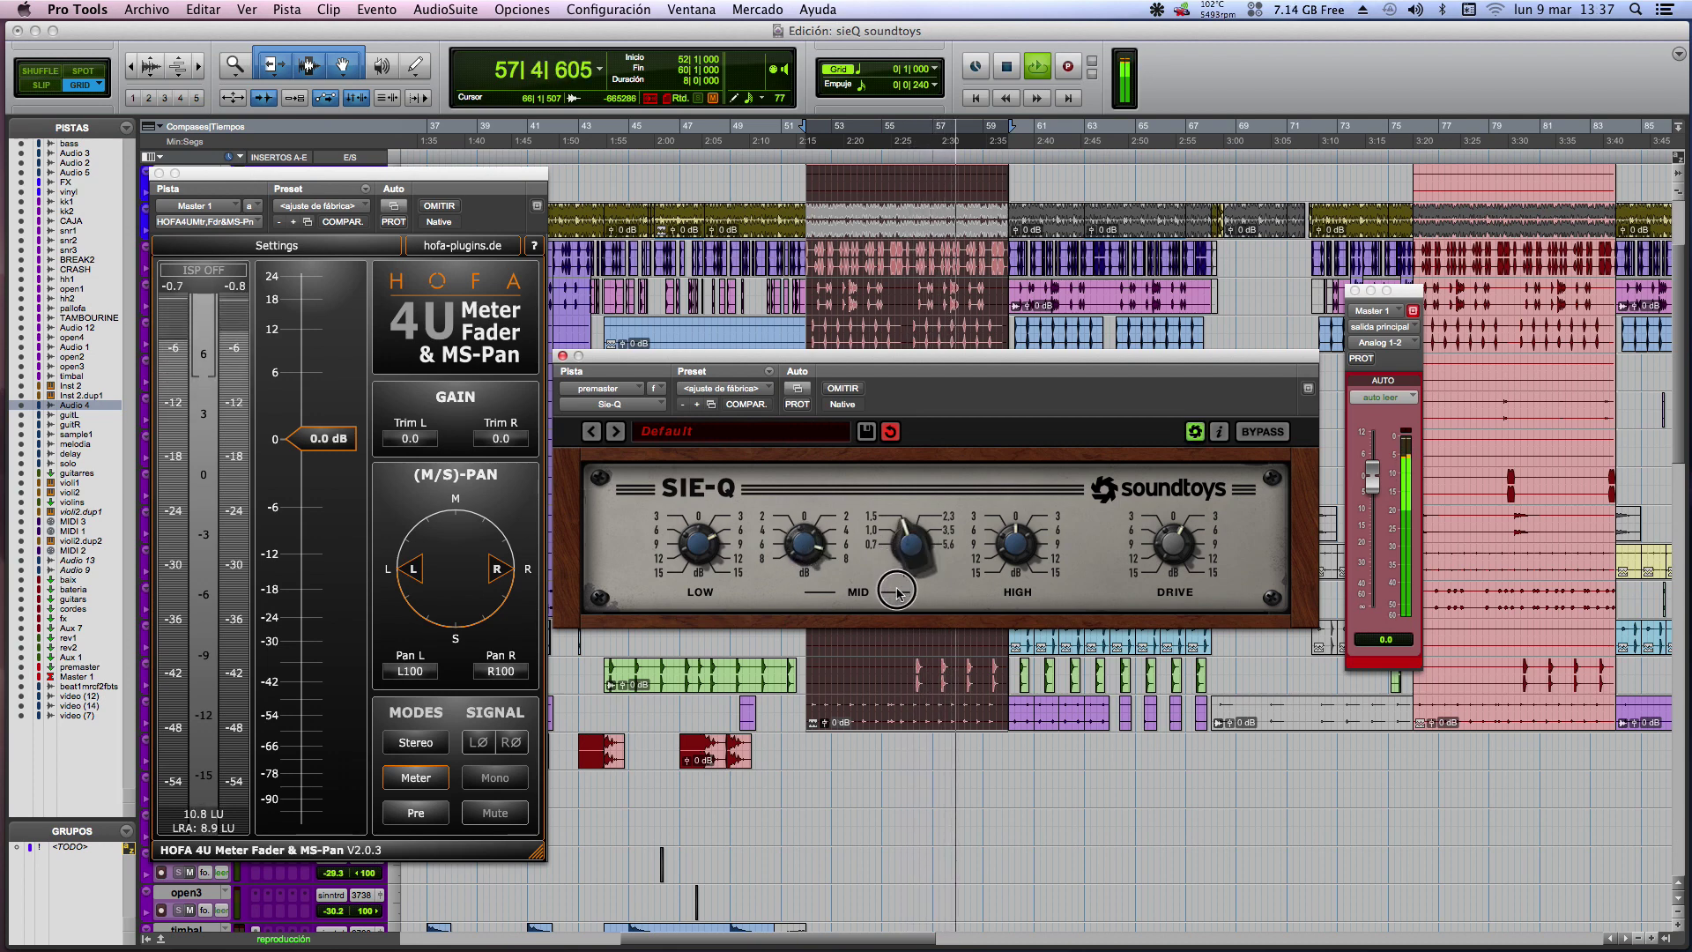
mouse_move(897, 592)
left_mouse_down()
mouse_move(895, 627)
mouse_move(897, 596)
left_mouse_up()
Step: Reset the Mid gain, boost the High and Mid bands, and set the mid frequency to 2.3 kHz
left_click(808, 537, "alt")
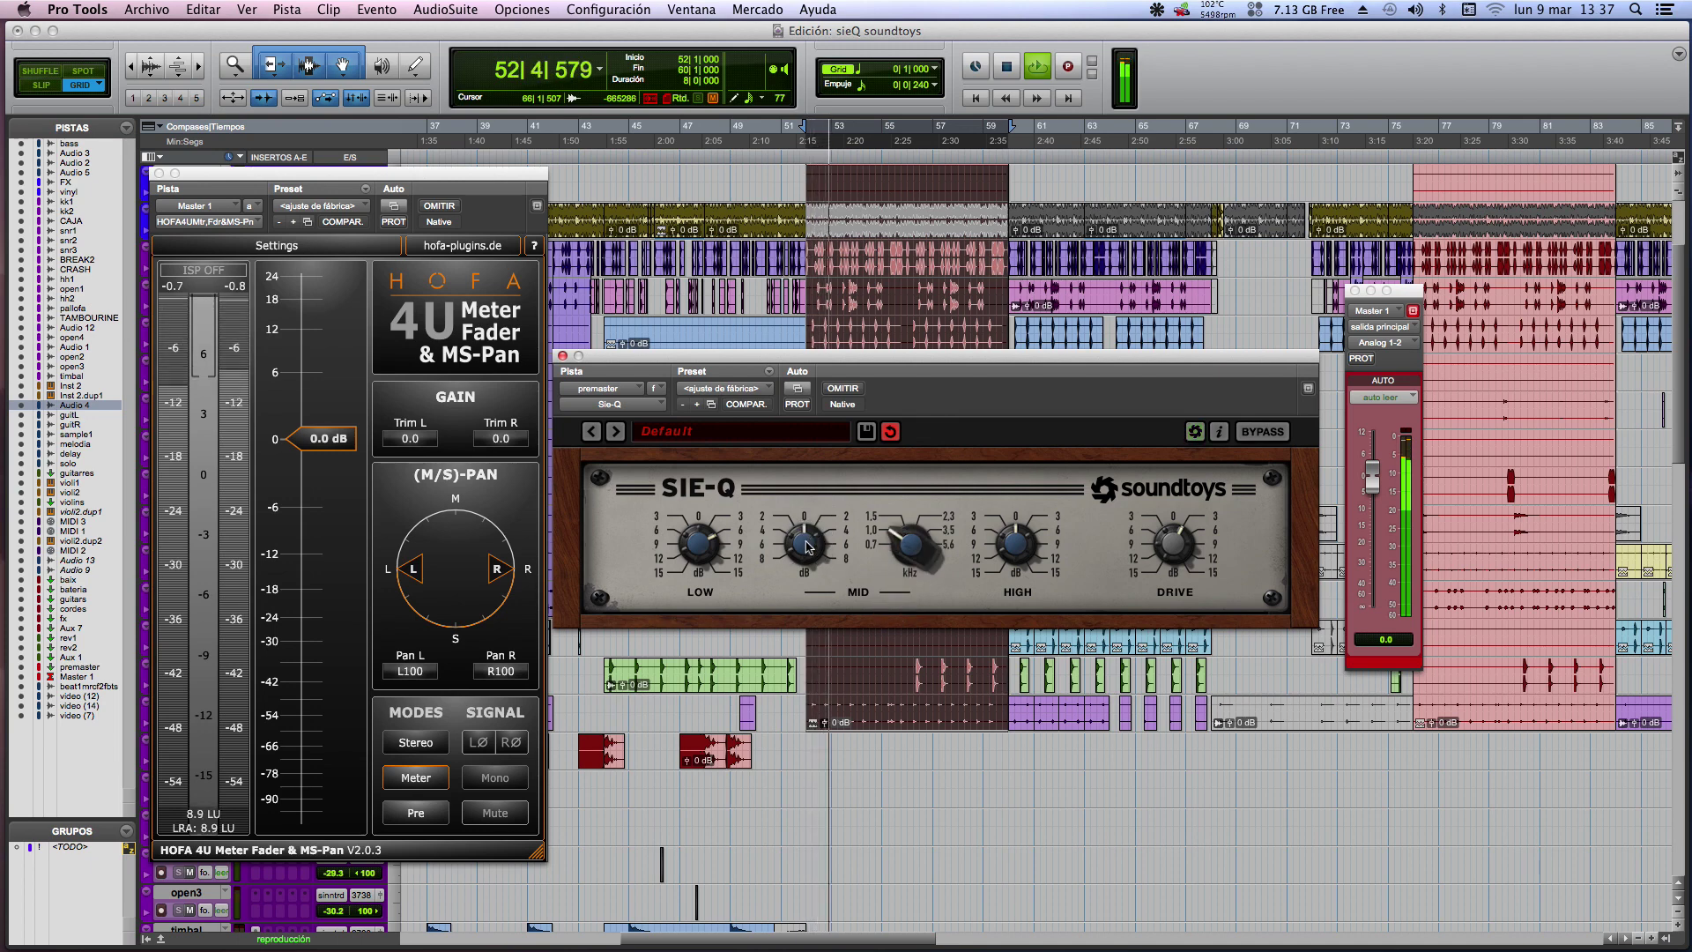
left_click_drag(807, 537, 807, 564)
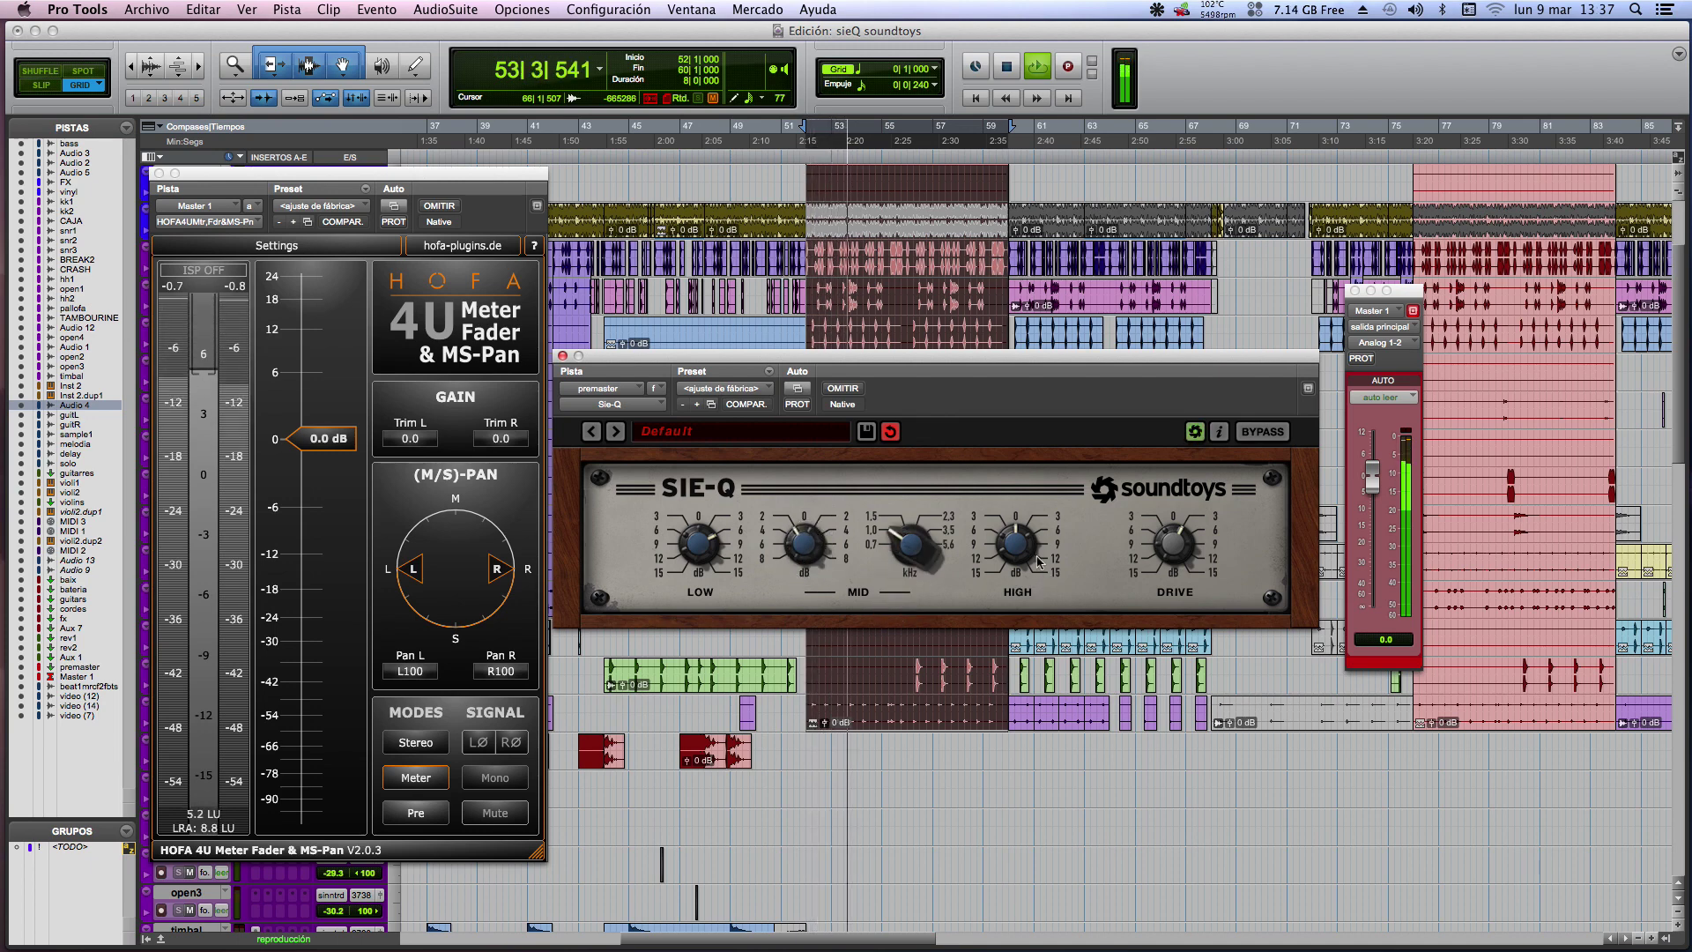
left_click_drag(1023, 541, 1014, 507)
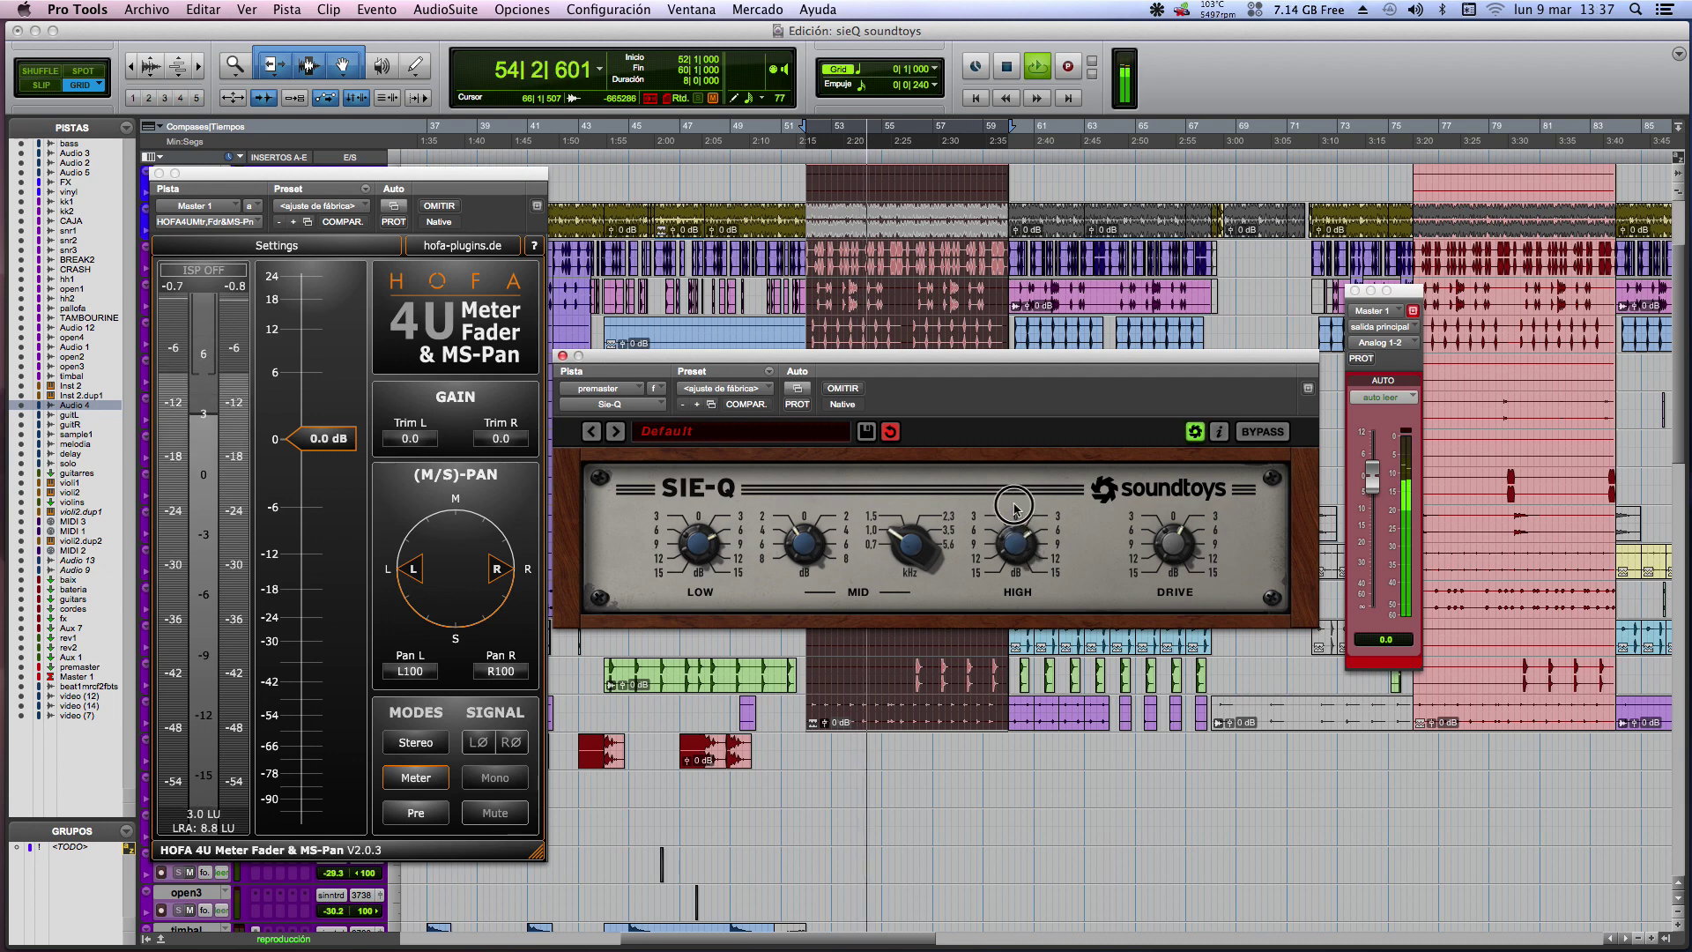
left_click_drag(808, 541, 815, 490)
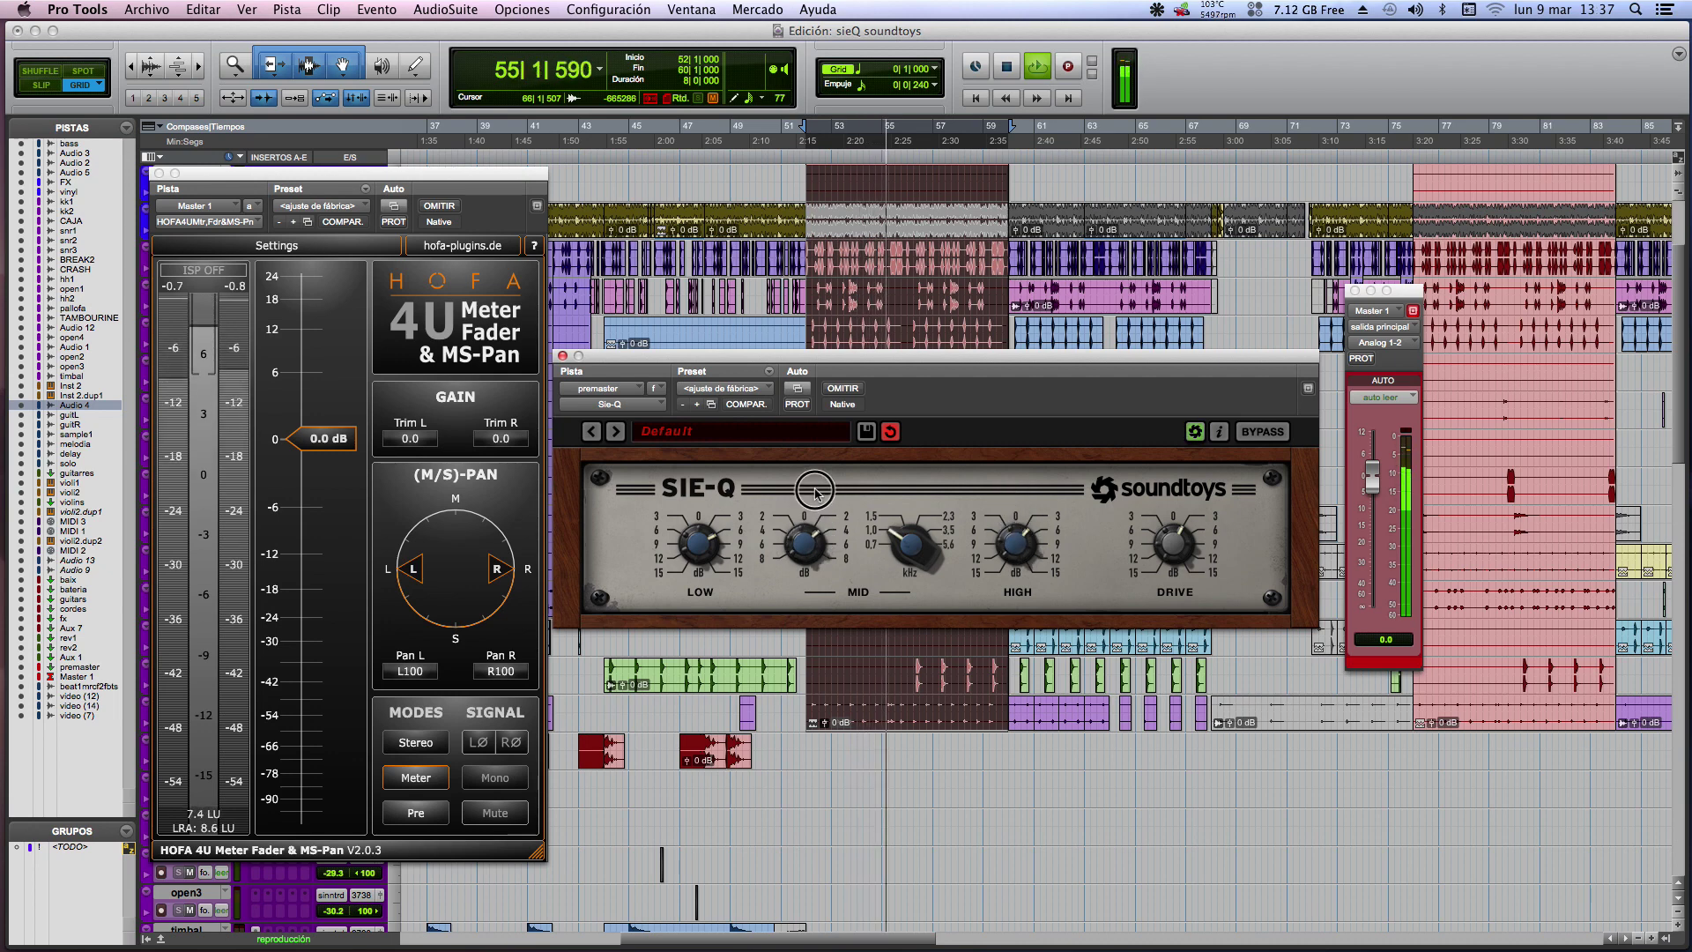
left_click_drag(909, 541, 916, 445)
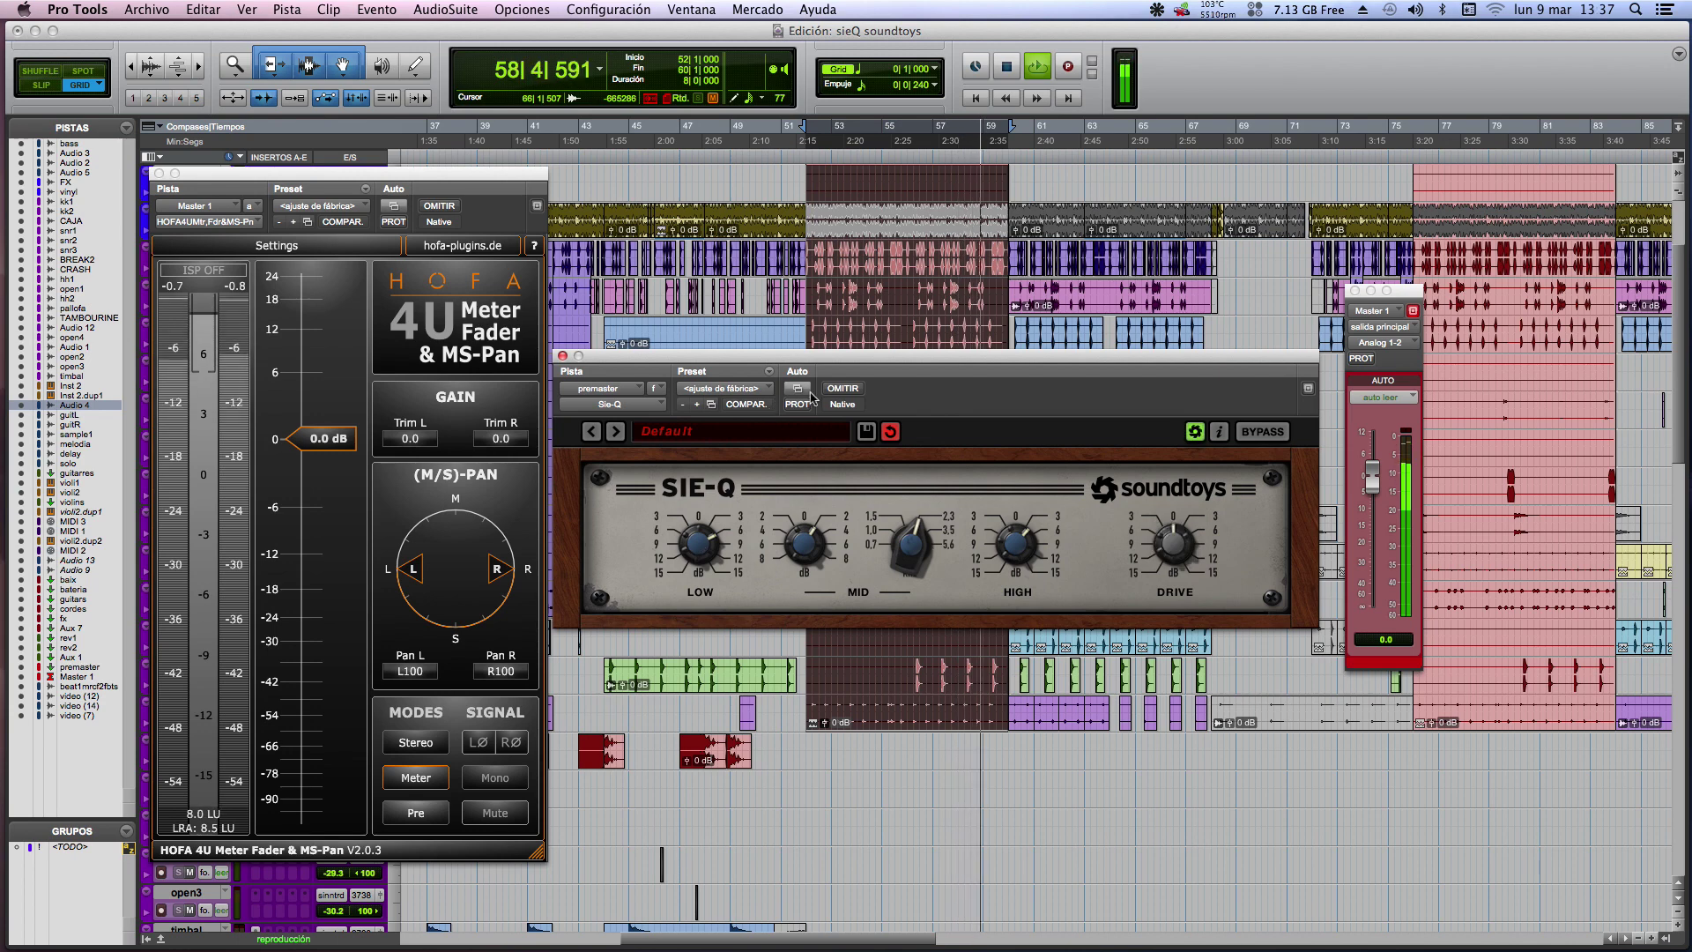
Step: Compare the new Sie-Q settings against the bypassed signal twice, leaving the equalizer active
left_click(841, 389)
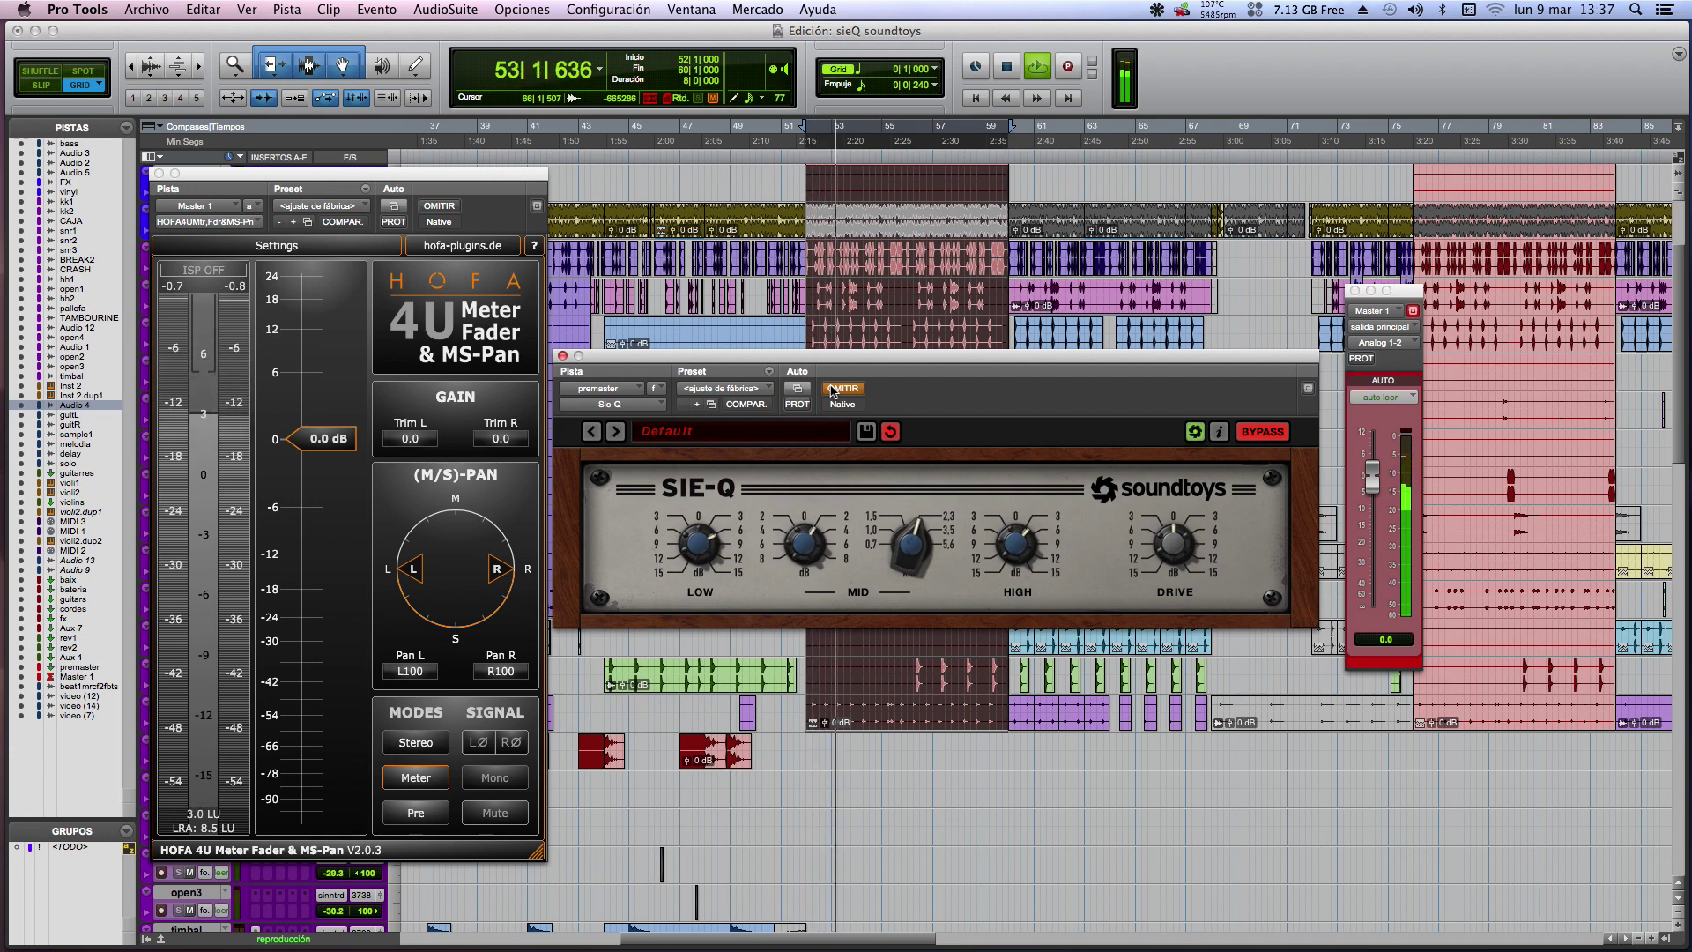
left_click(832, 392)
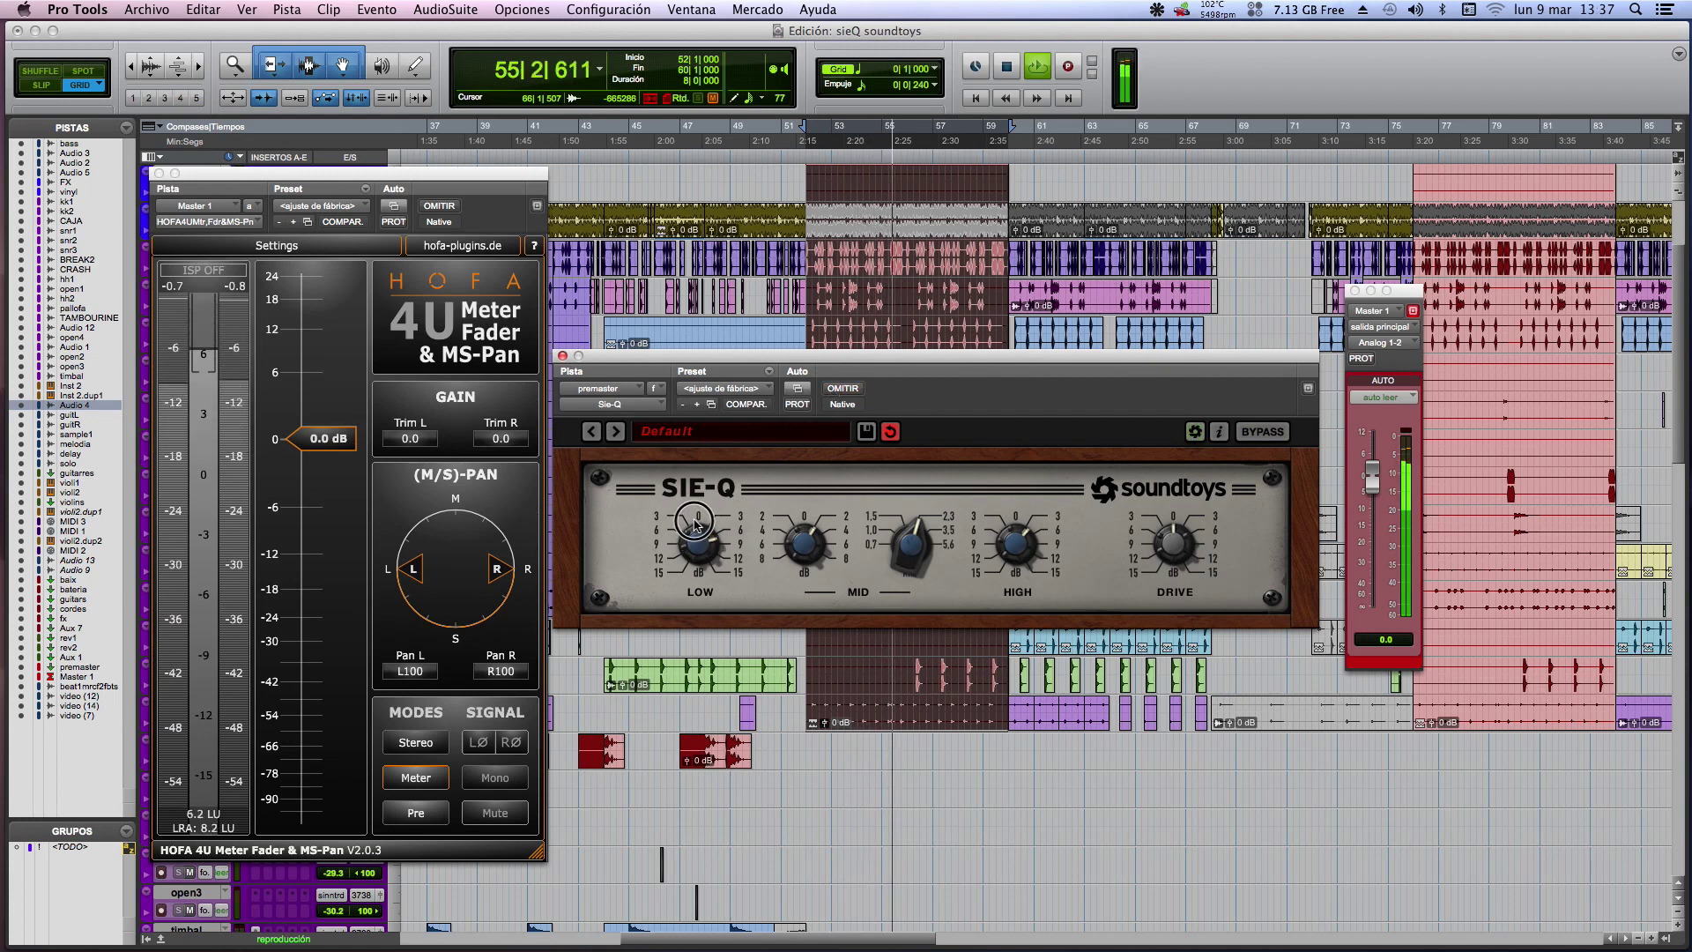
left_click(849, 390)
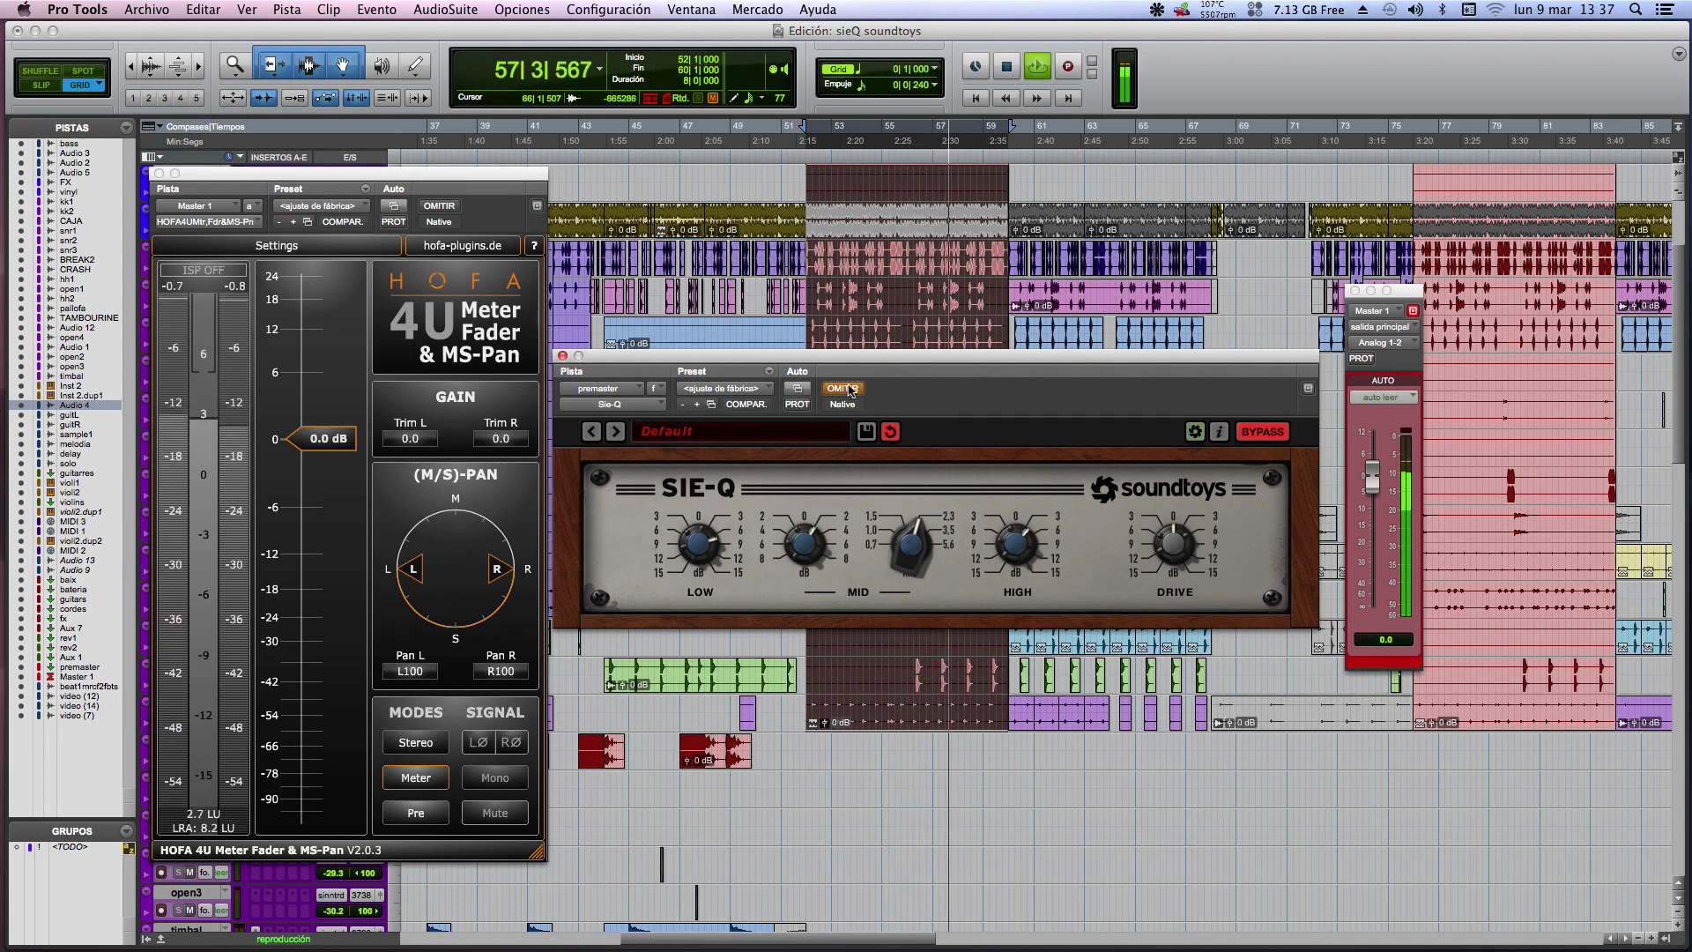
left_click(849, 390)
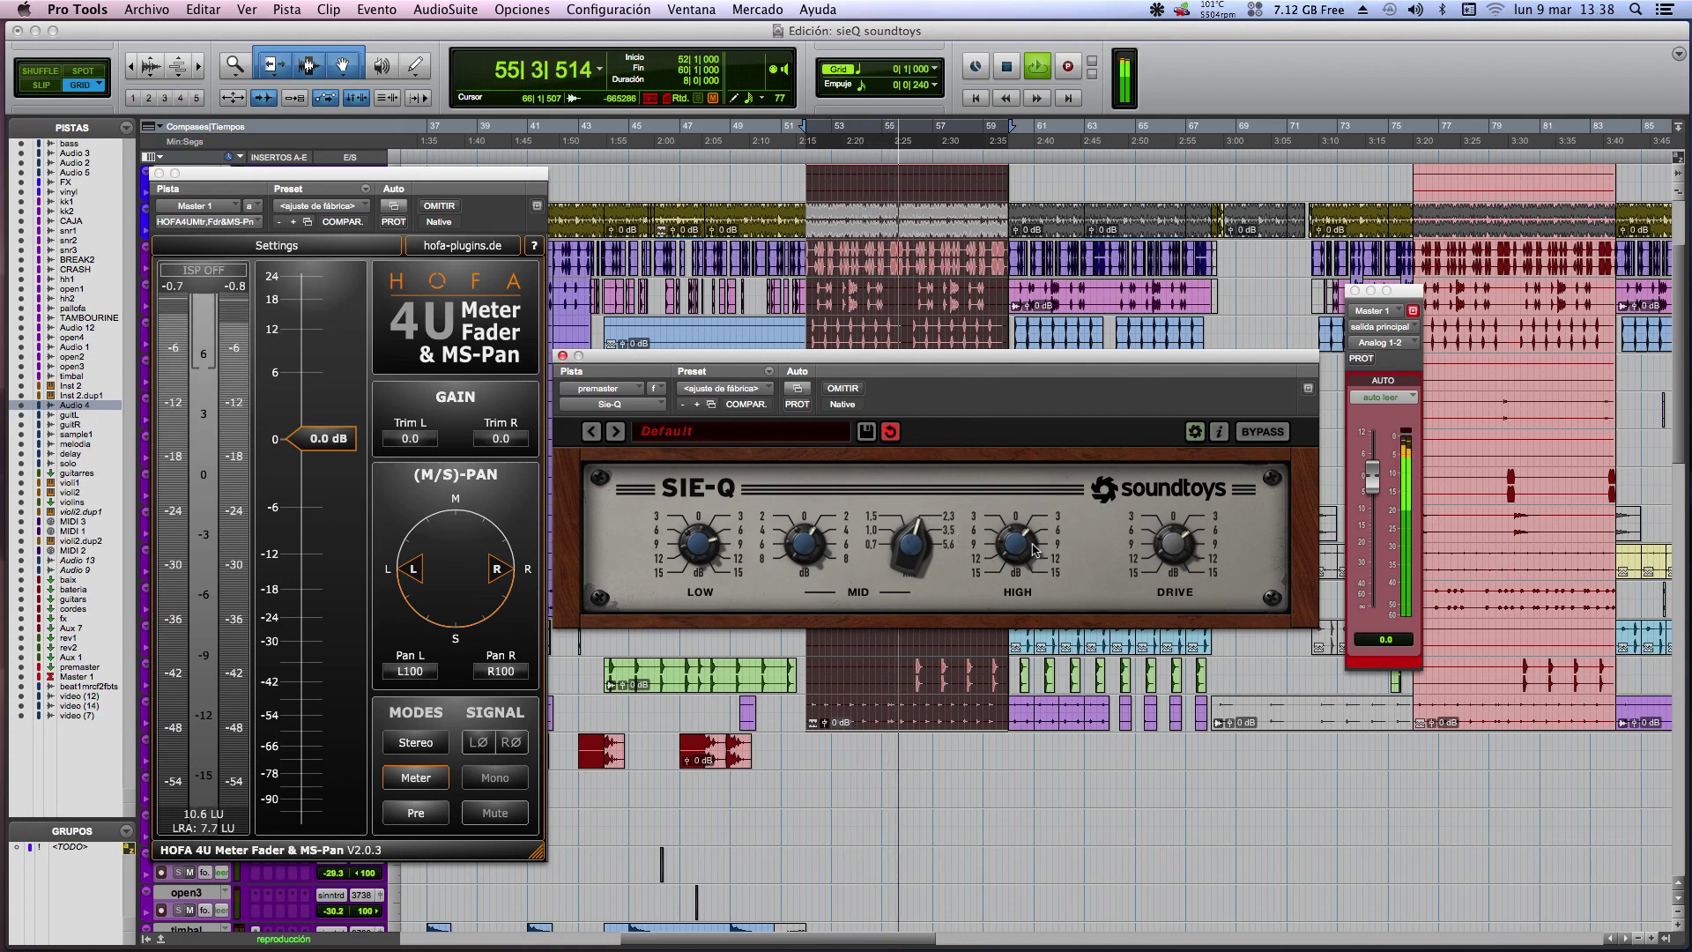
Step: Lower the High and Mid gains and sweep the mid frequency down through 1.5 kHz to 0.7 kHz
left_click_drag(1033, 545, 1032, 667)
left_click_drag(806, 541, 811, 657)
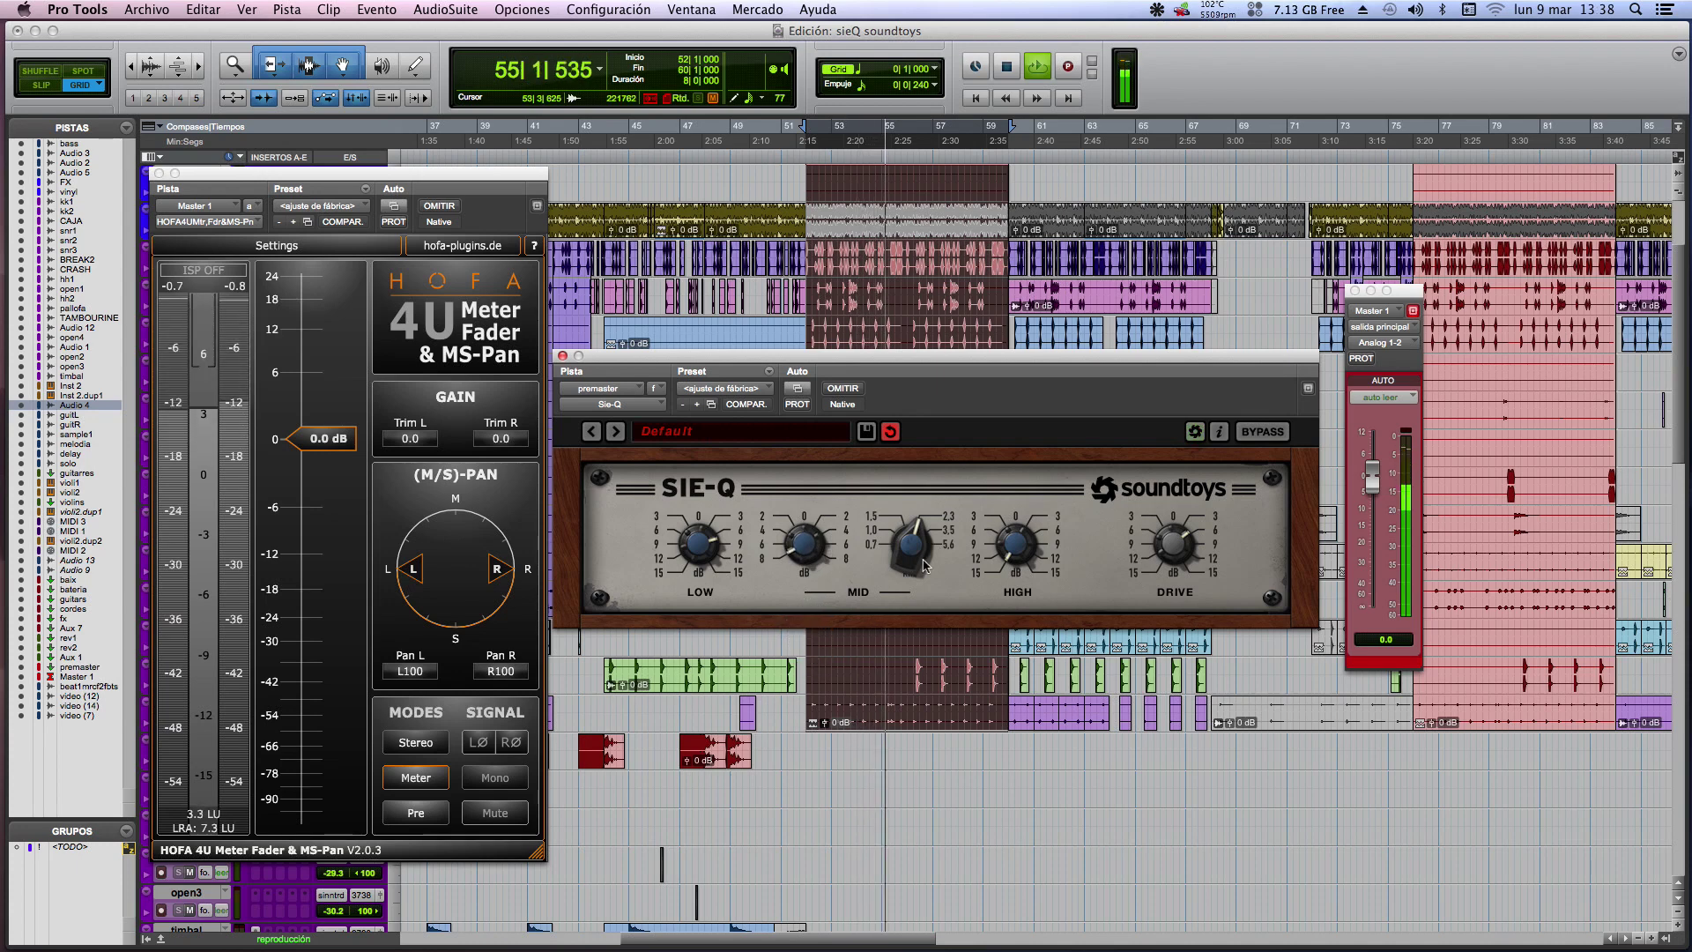
mouse_move(911, 548)
left_mouse_down()
mouse_move(923, 505)
mouse_move(910, 577)
mouse_move(912, 550)
left_mouse_up()
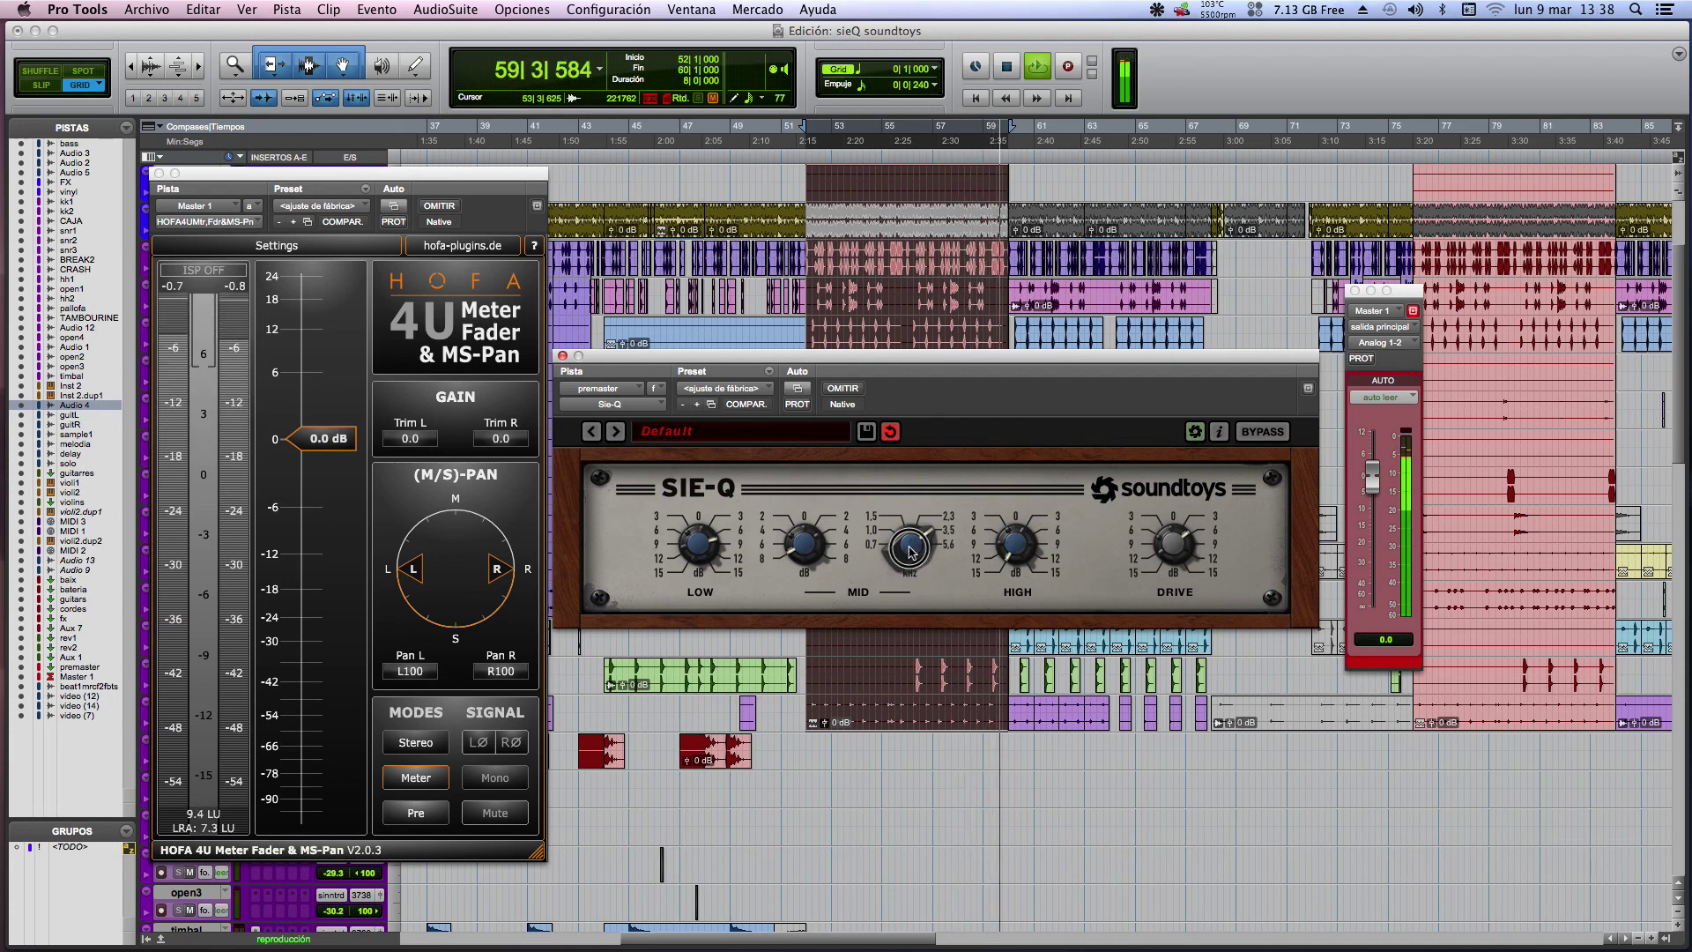
left_click_drag(912, 551, 911, 574)
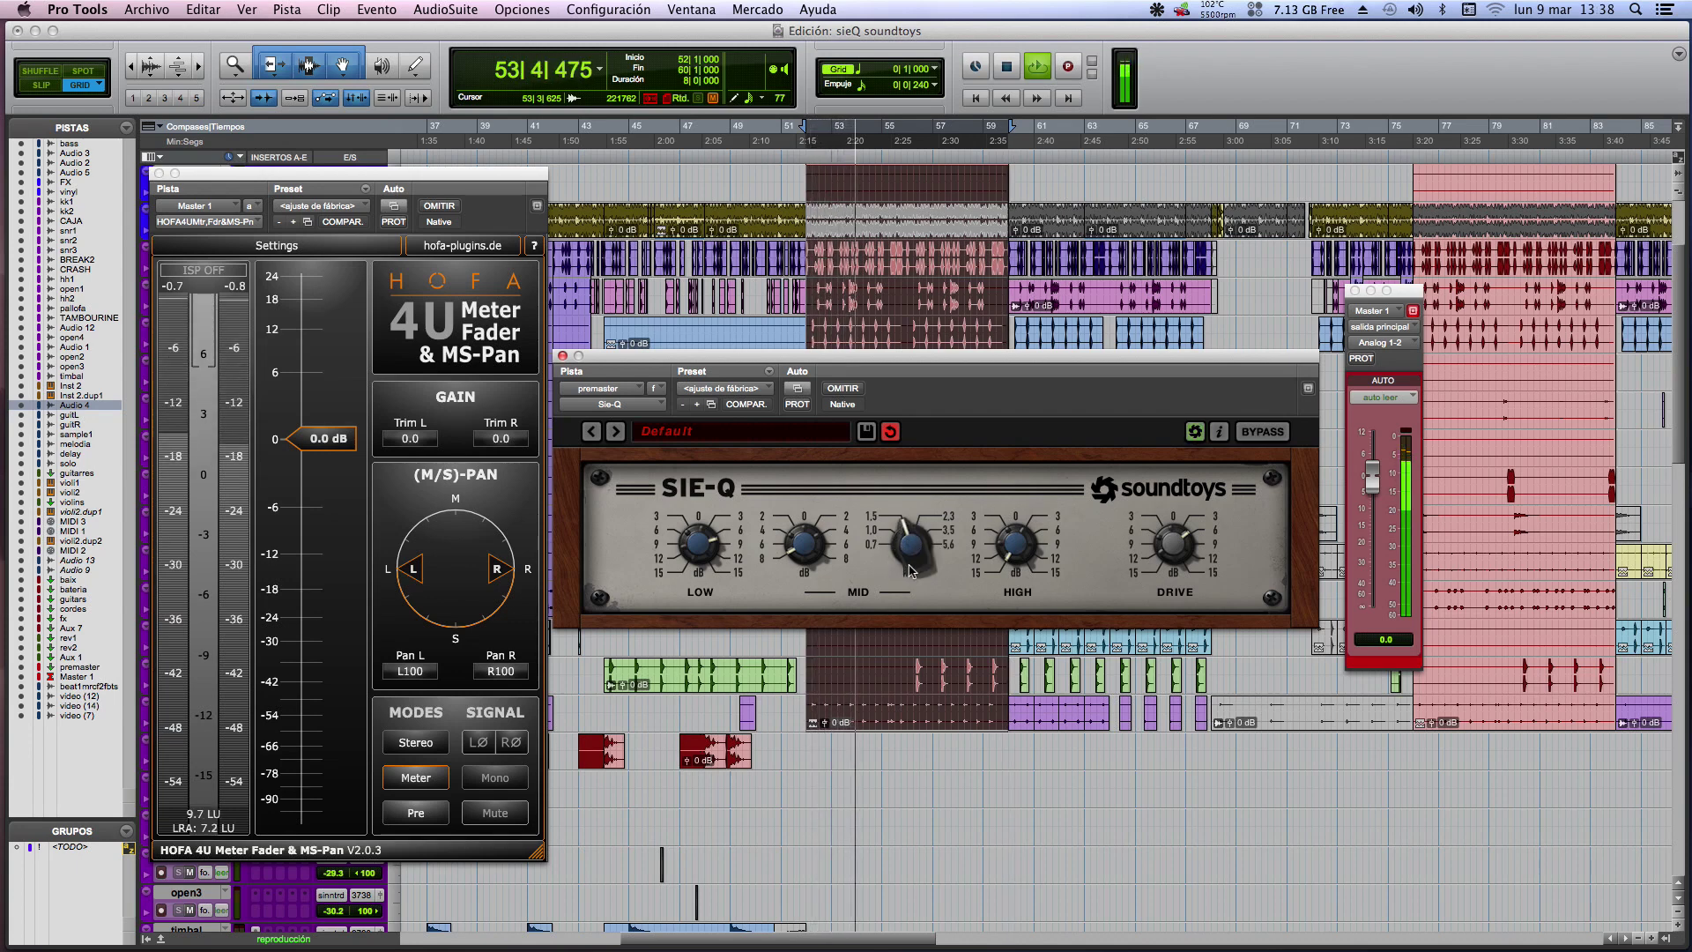
mouse_move(910, 571)
left_mouse_down()
mouse_move(911, 541)
mouse_move(909, 576)
left_mouse_up()
Step: Adjust the Mid gain up and back down, and lower the Low gain
left_click_drag(800, 553, 801, 501)
left_click_drag(713, 533, 720, 705)
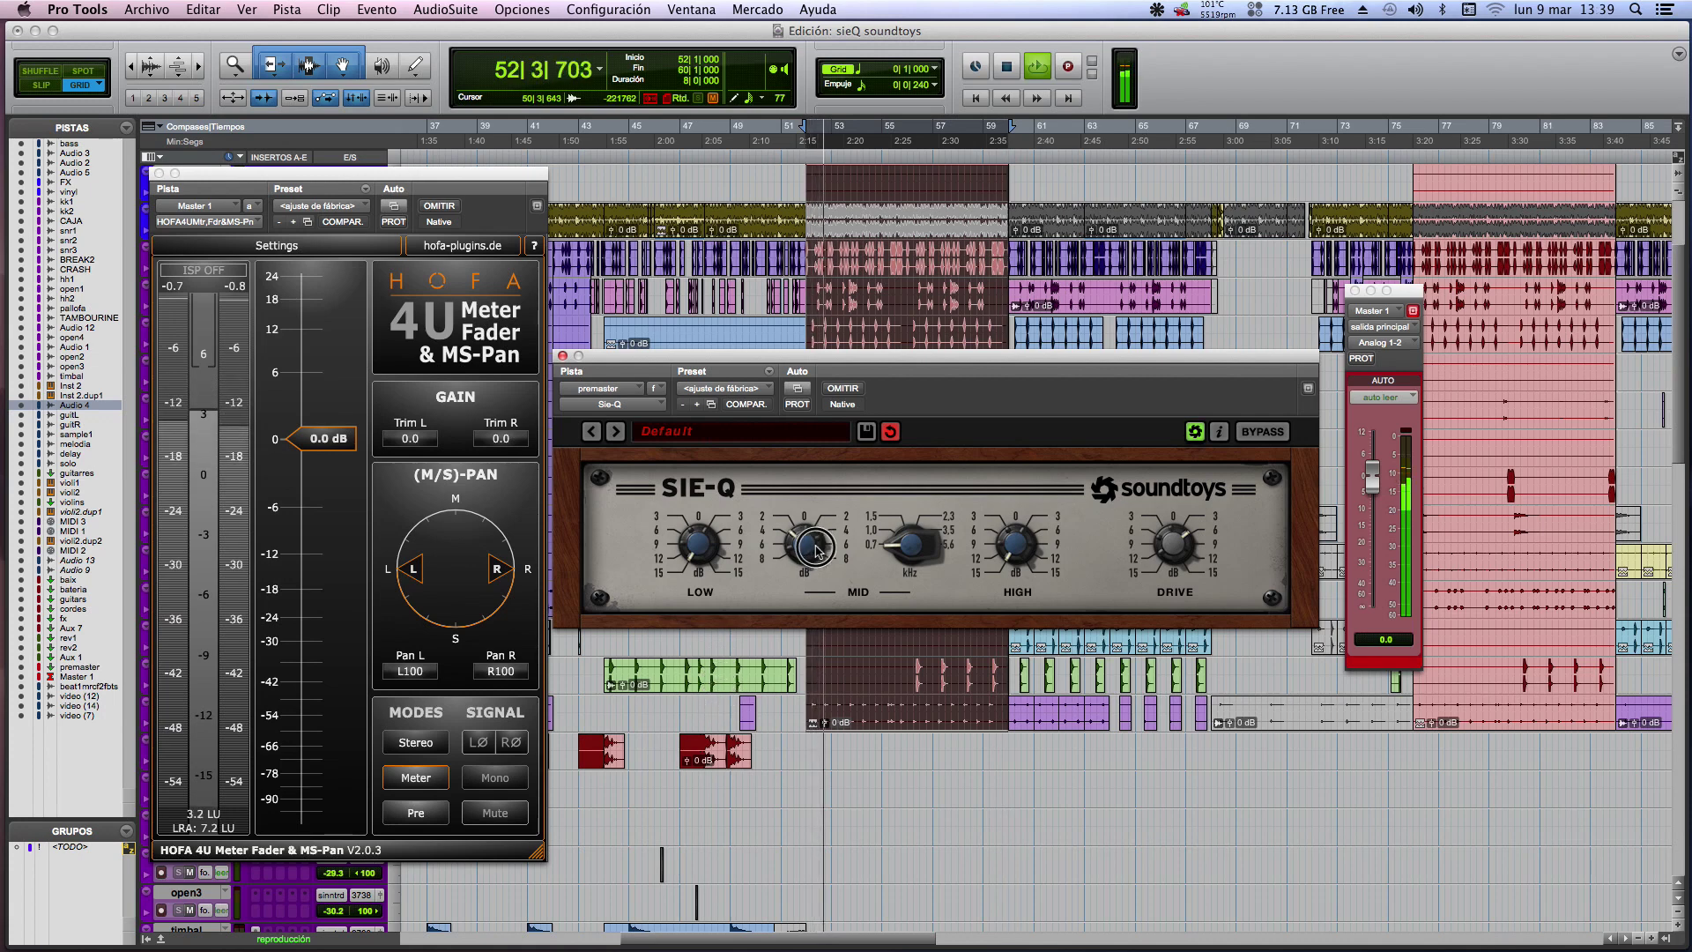
left_click_drag(813, 590, 813, 610)
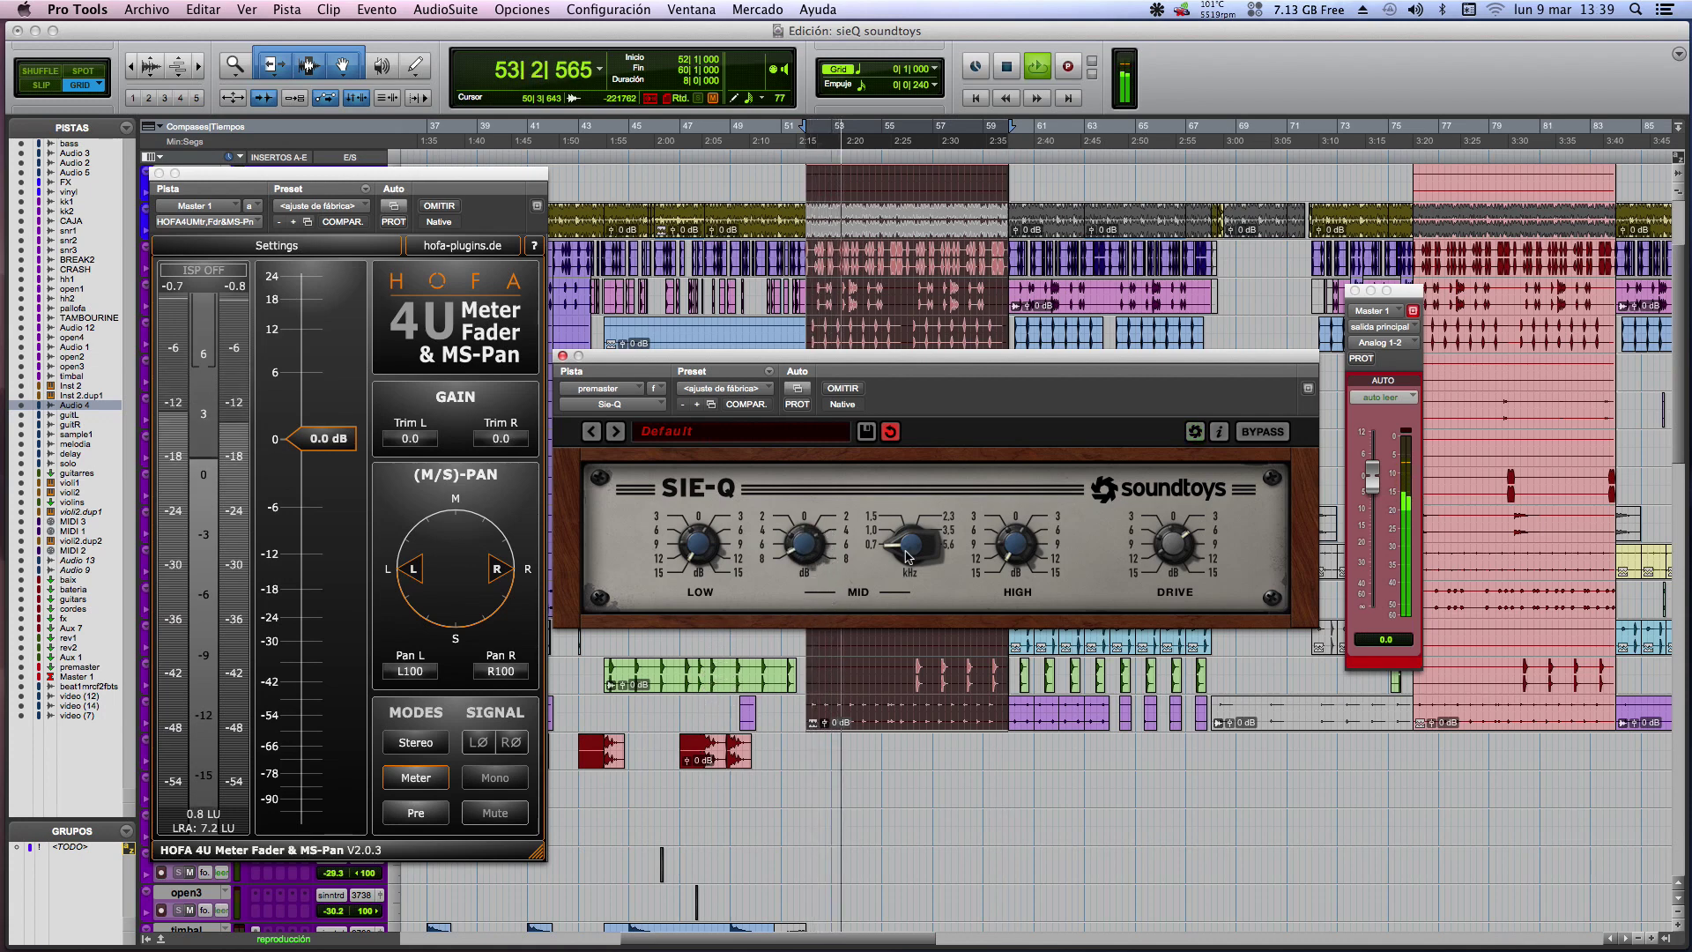
Step: Reset the Low gain and adjust the High gain with the mid frequency at 0.7 kHz, checking against the bypassed signal
mouse_move(905, 544)
left_mouse_down()
mouse_move(908, 524)
mouse_move(907, 555)
left_mouse_up()
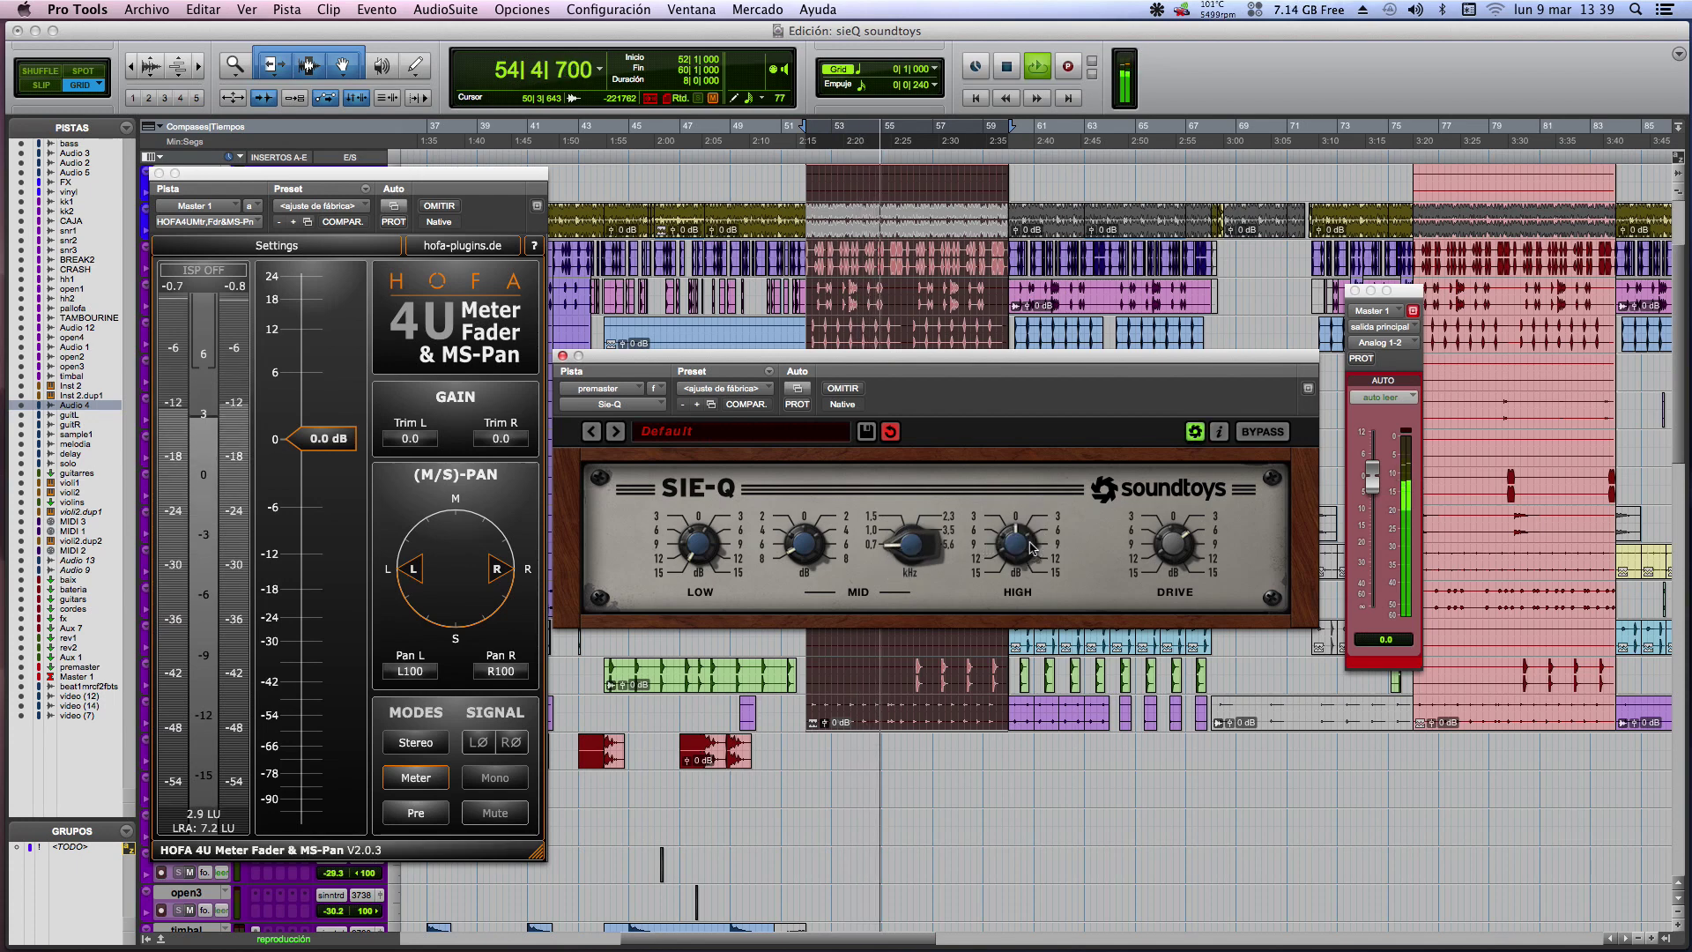
left_click(701, 549, "alt")
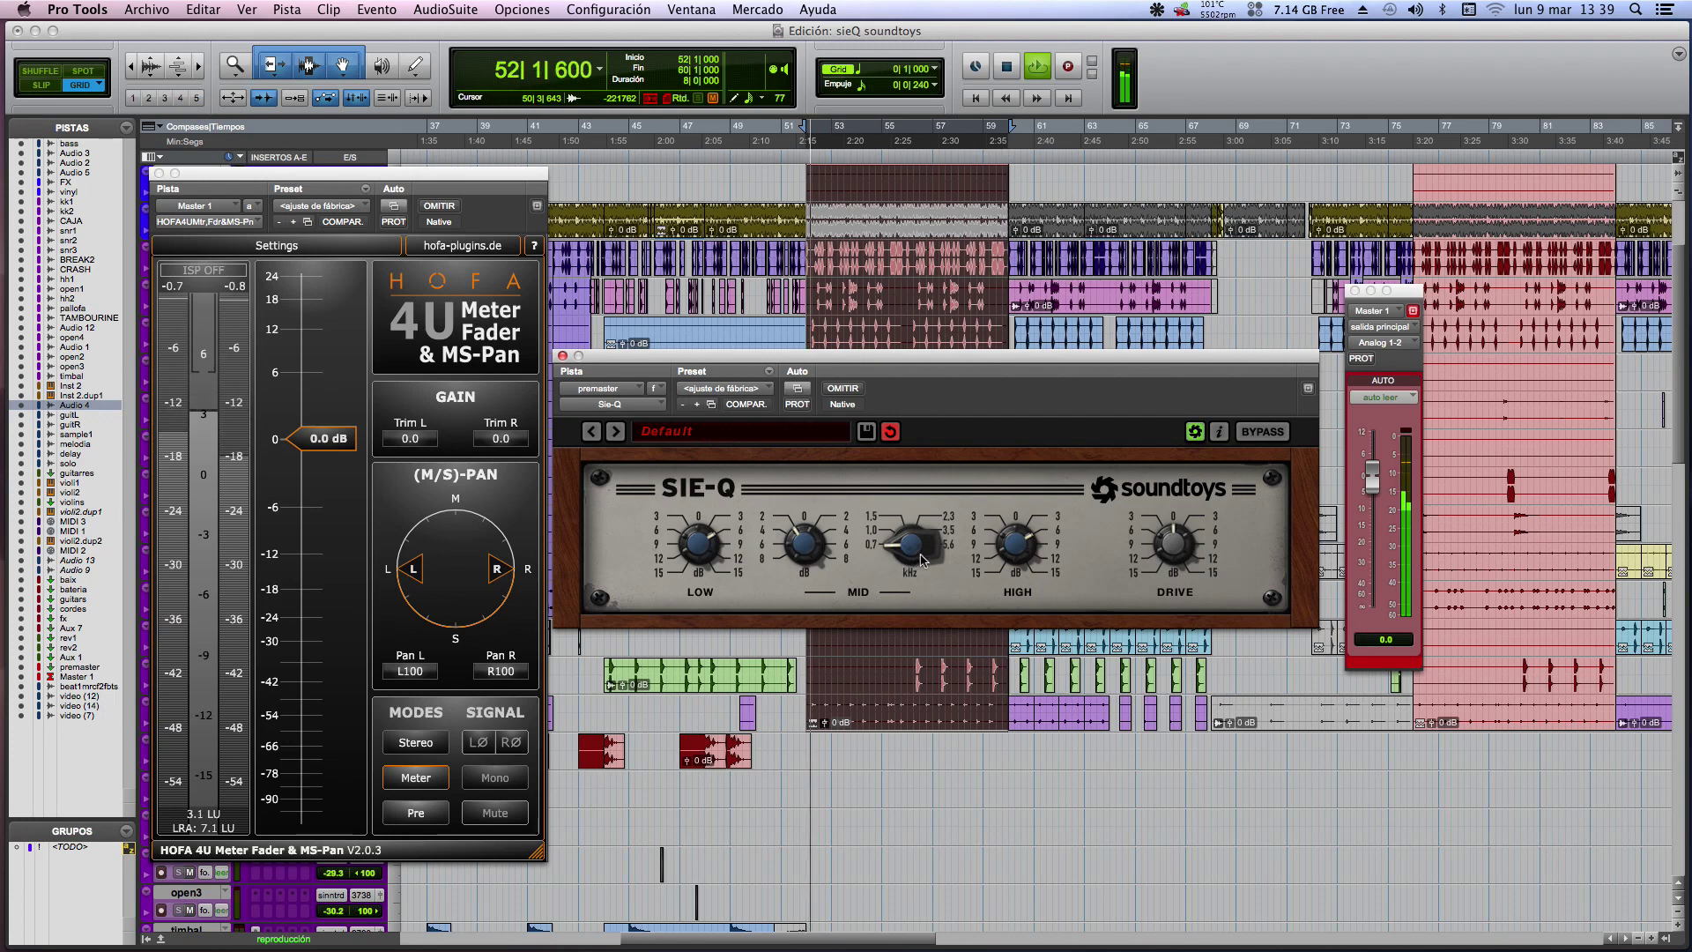
left_click_drag(1037, 533, 1033, 547)
left_click(849, 390)
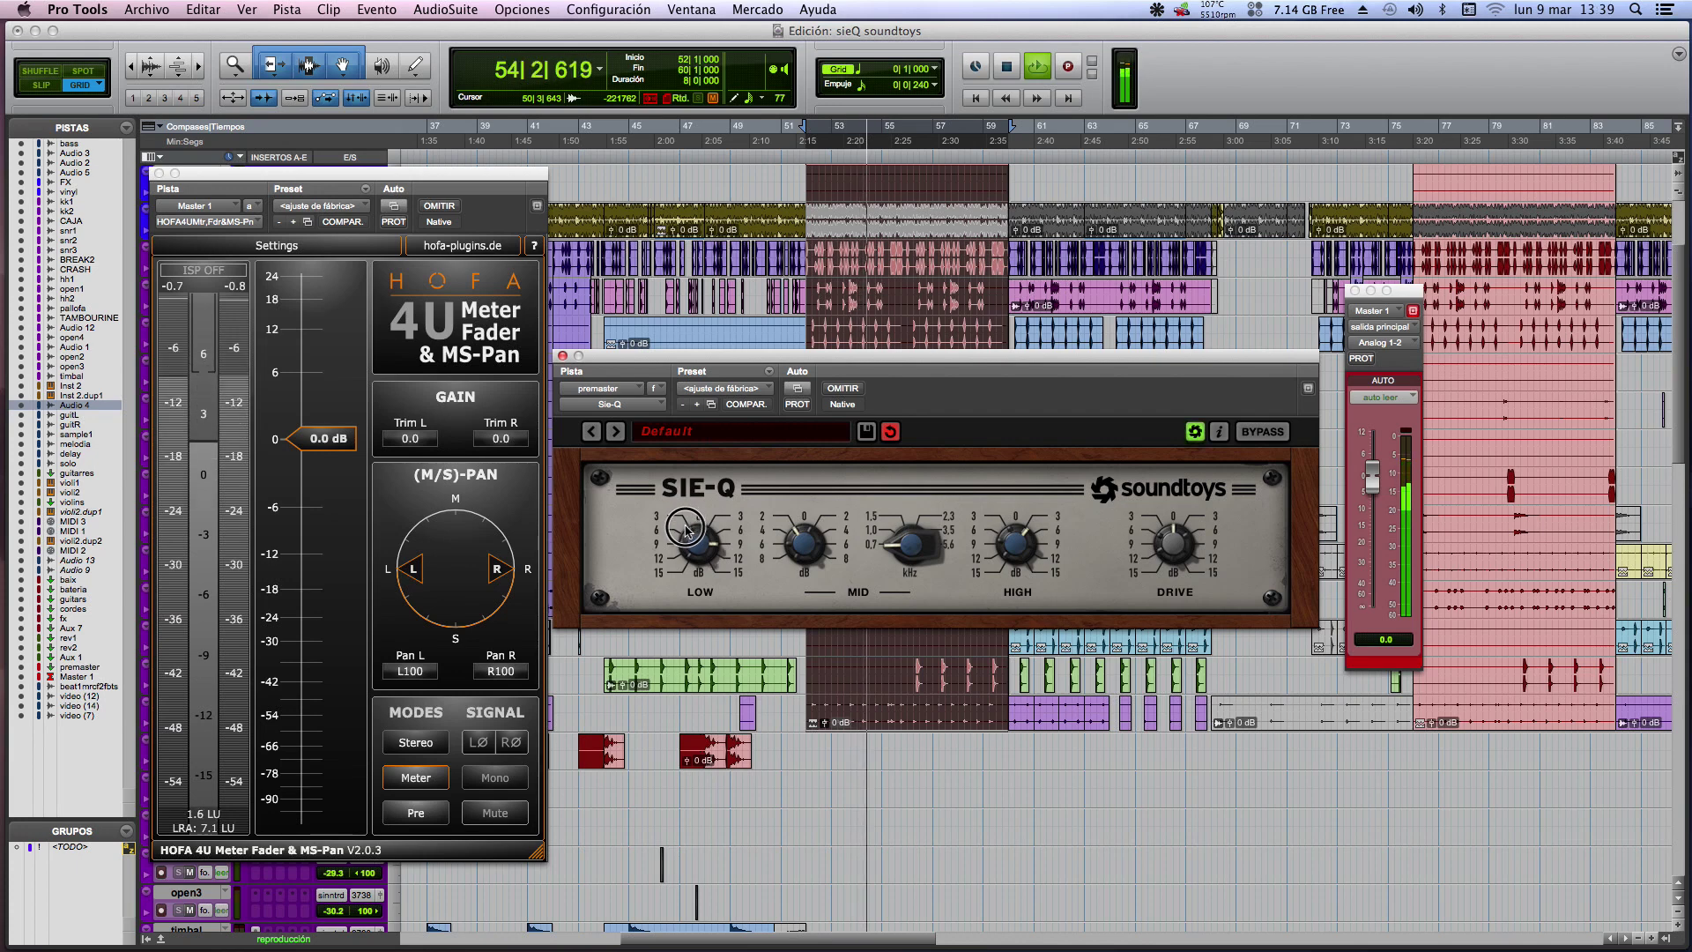
Step: Raise the mid frequency to 2.3 kHz with a Mid gain boost, and adjust the Drive
left_click_drag(909, 542, 919, 460)
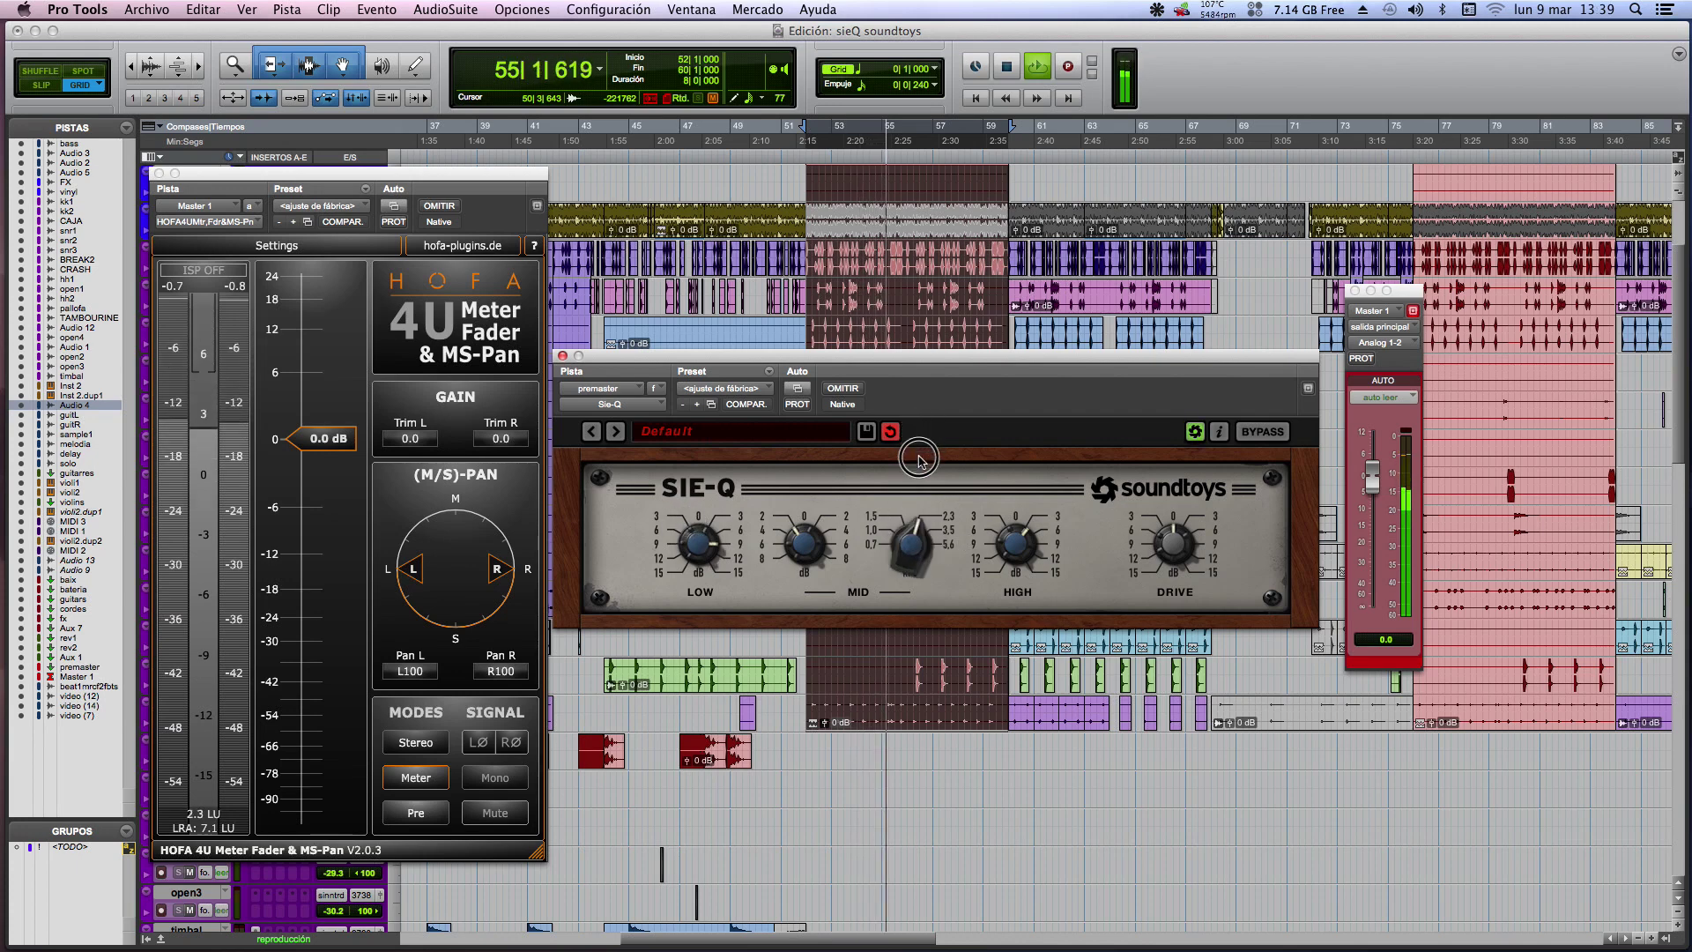
left_click_drag(818, 540, 820, 488)
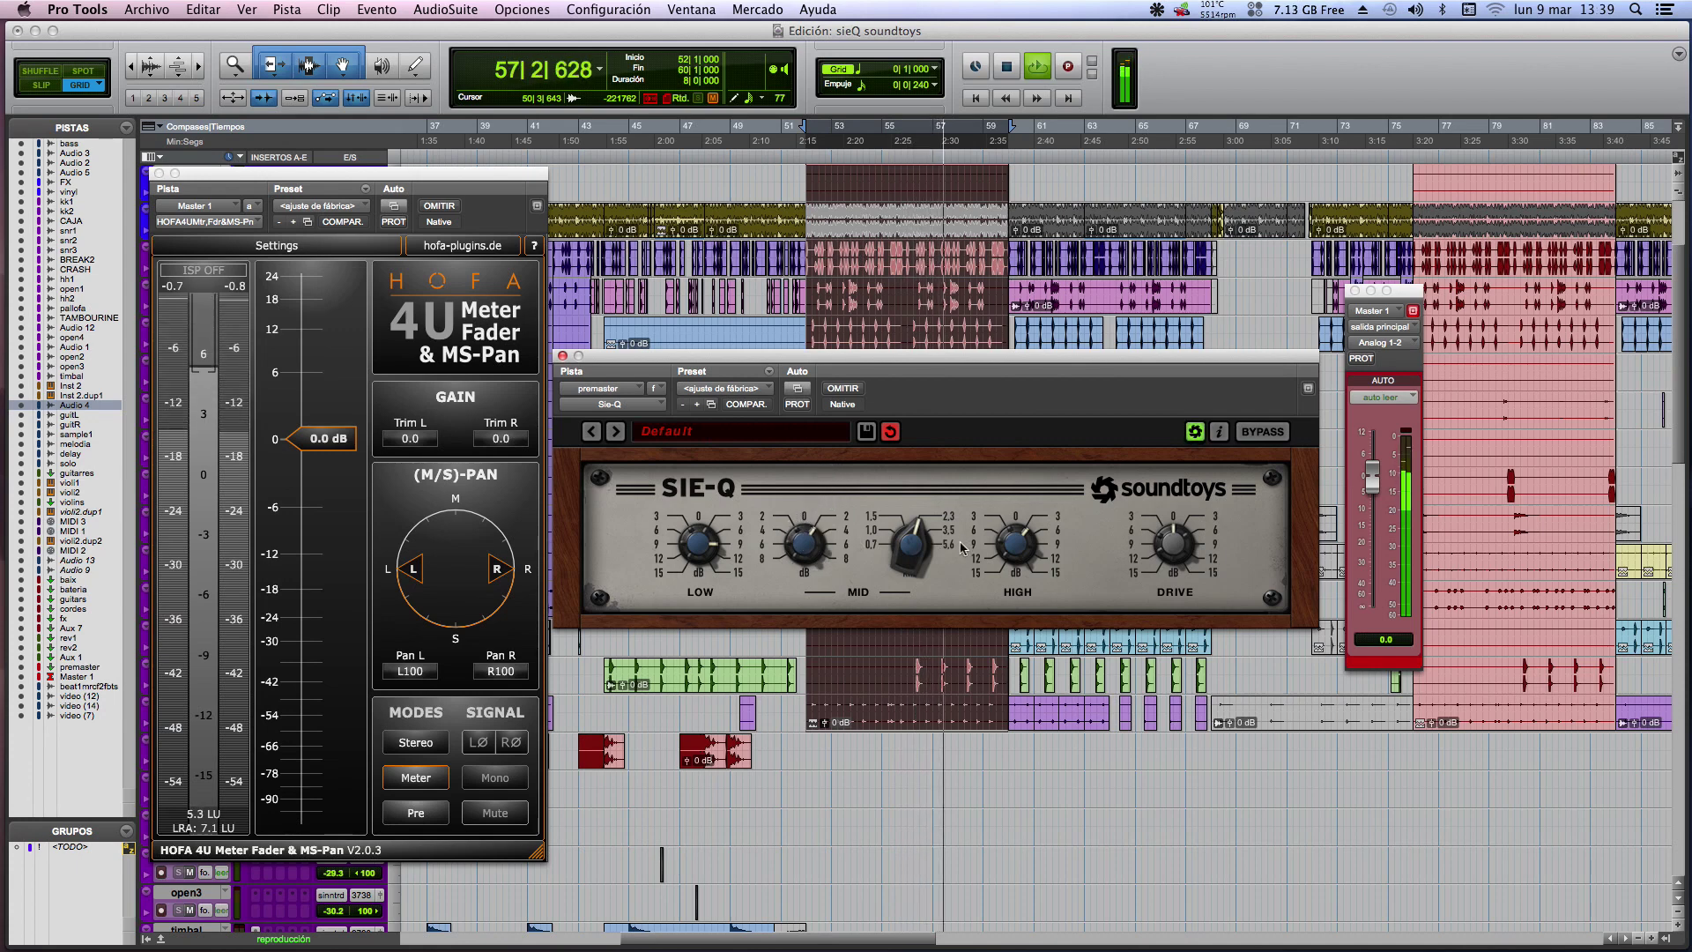
left_click(1186, 551)
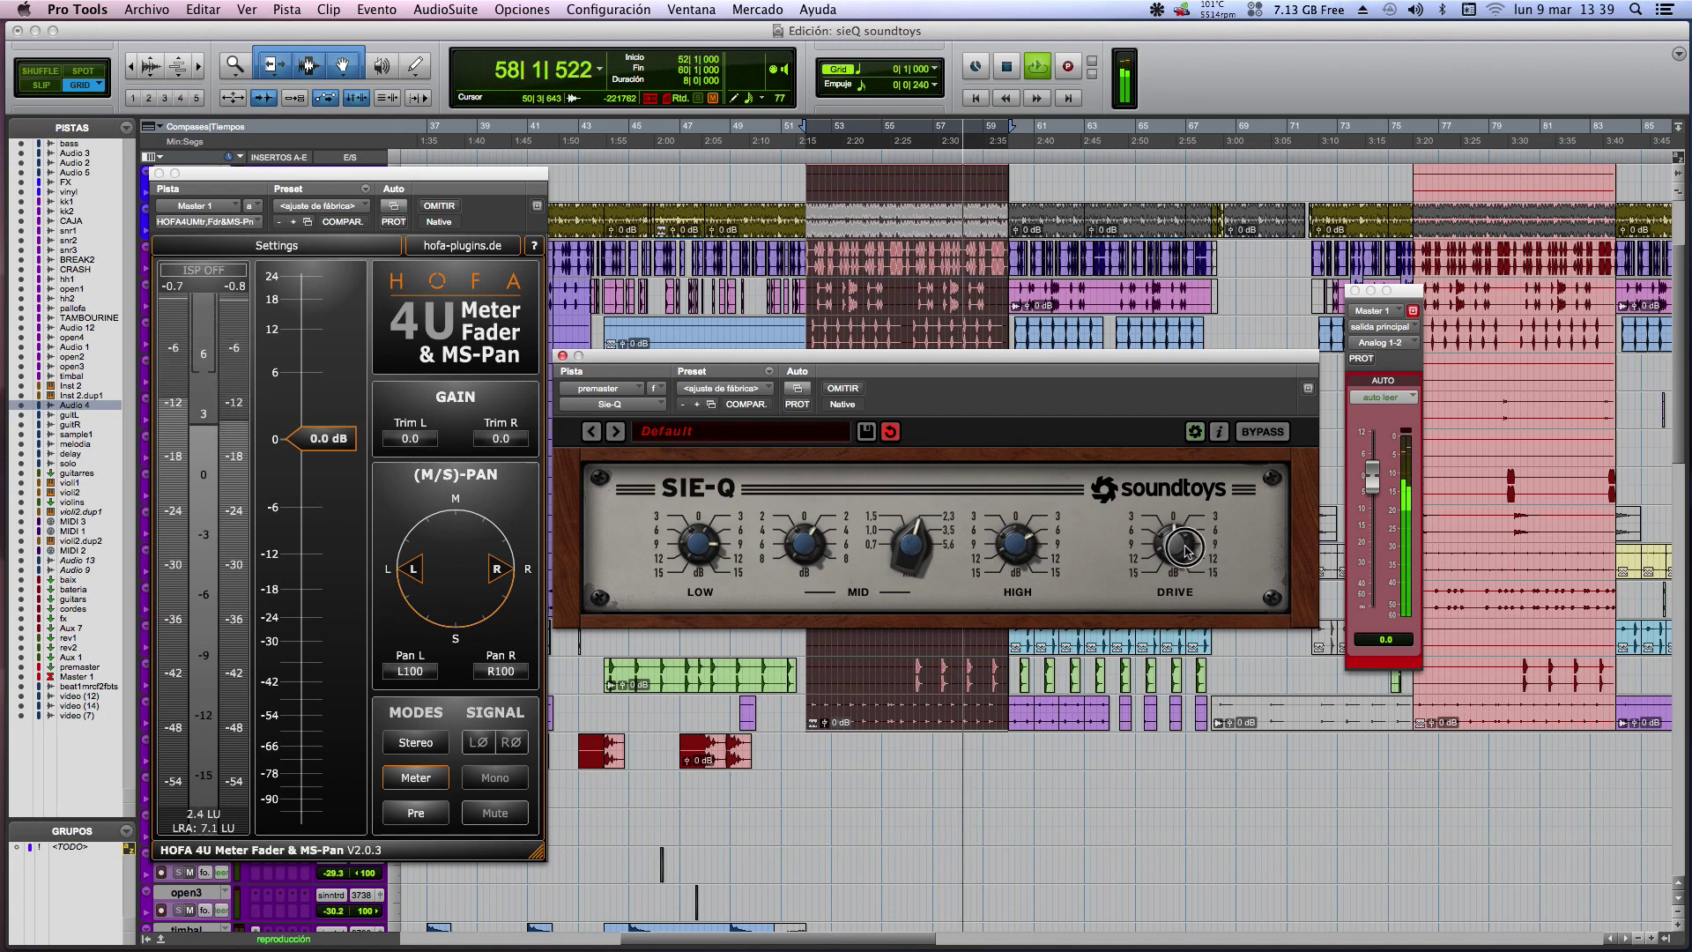
left_click_drag(1186, 551, 1181, 532)
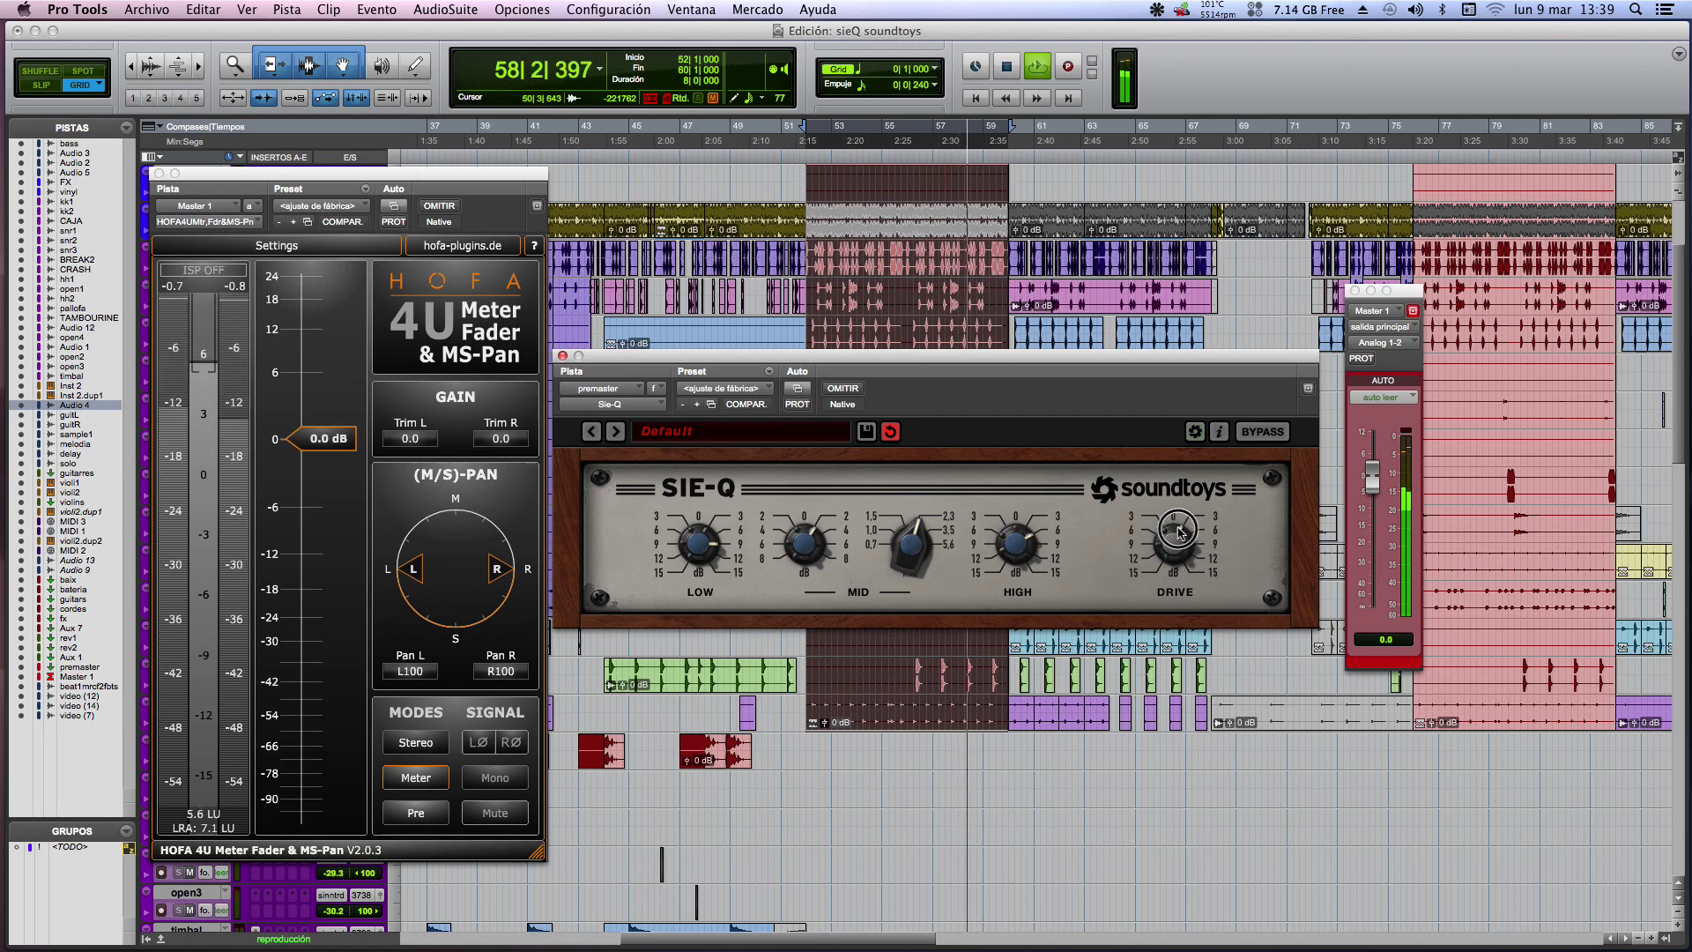
Step: Fine-tune the Low gain and compare the equalized mix against the bypassed signal, leaving the equalizer active
left_click(708, 519)
left_click_drag(707, 518, 705, 531)
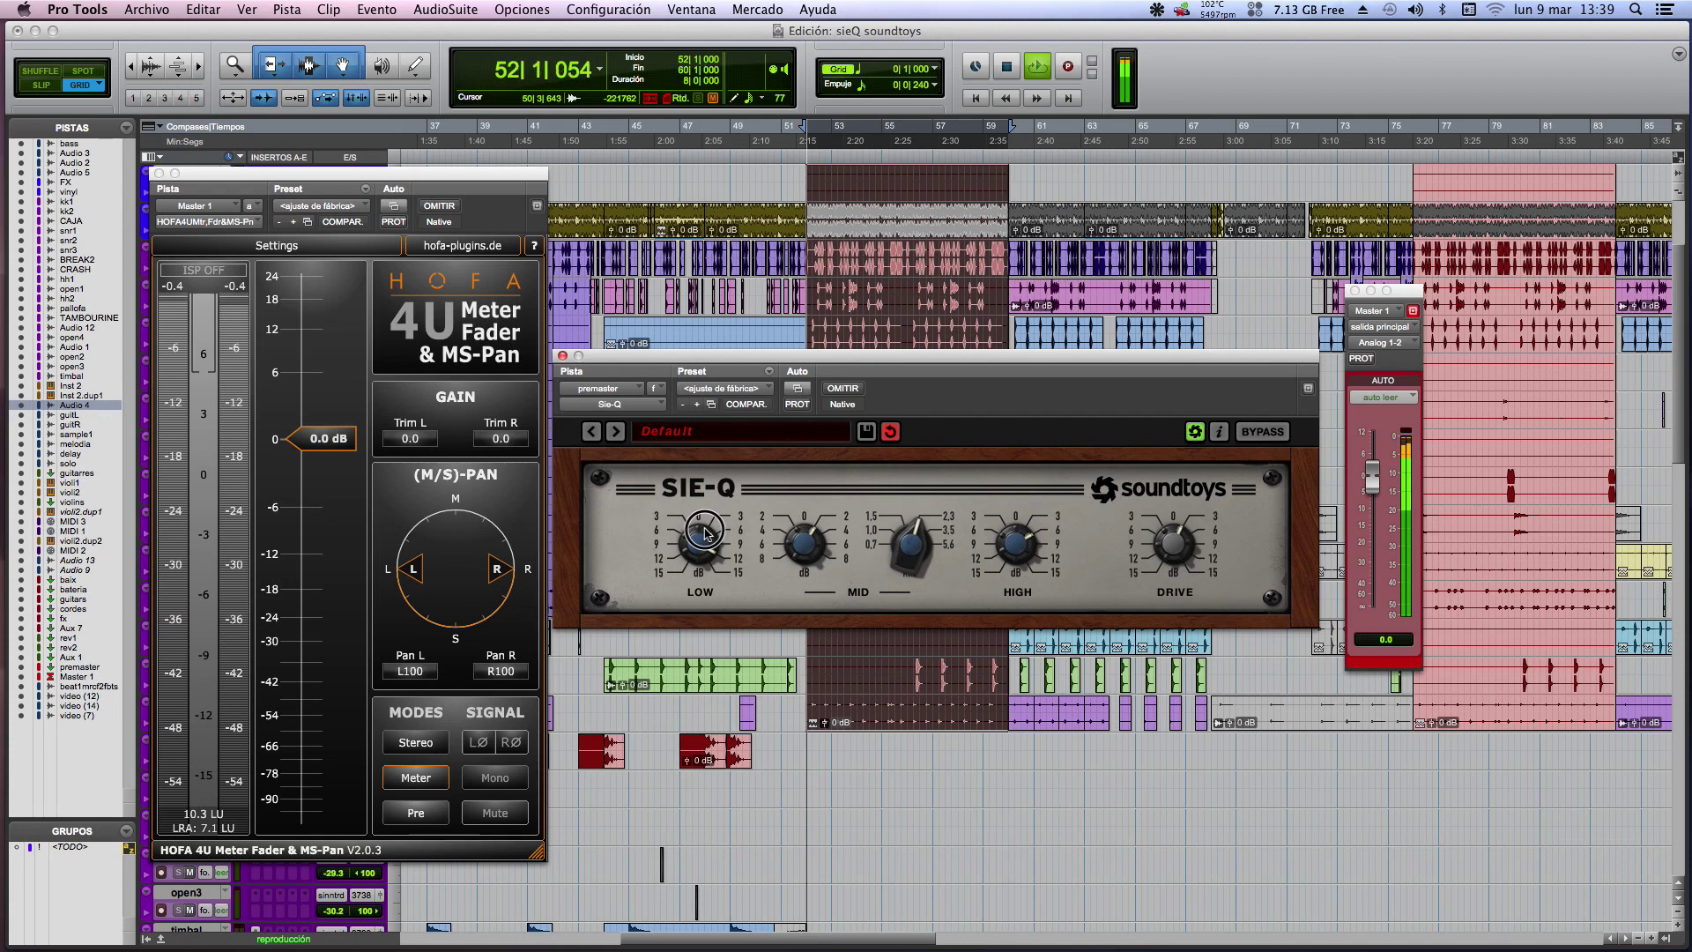
left_click(844, 389)
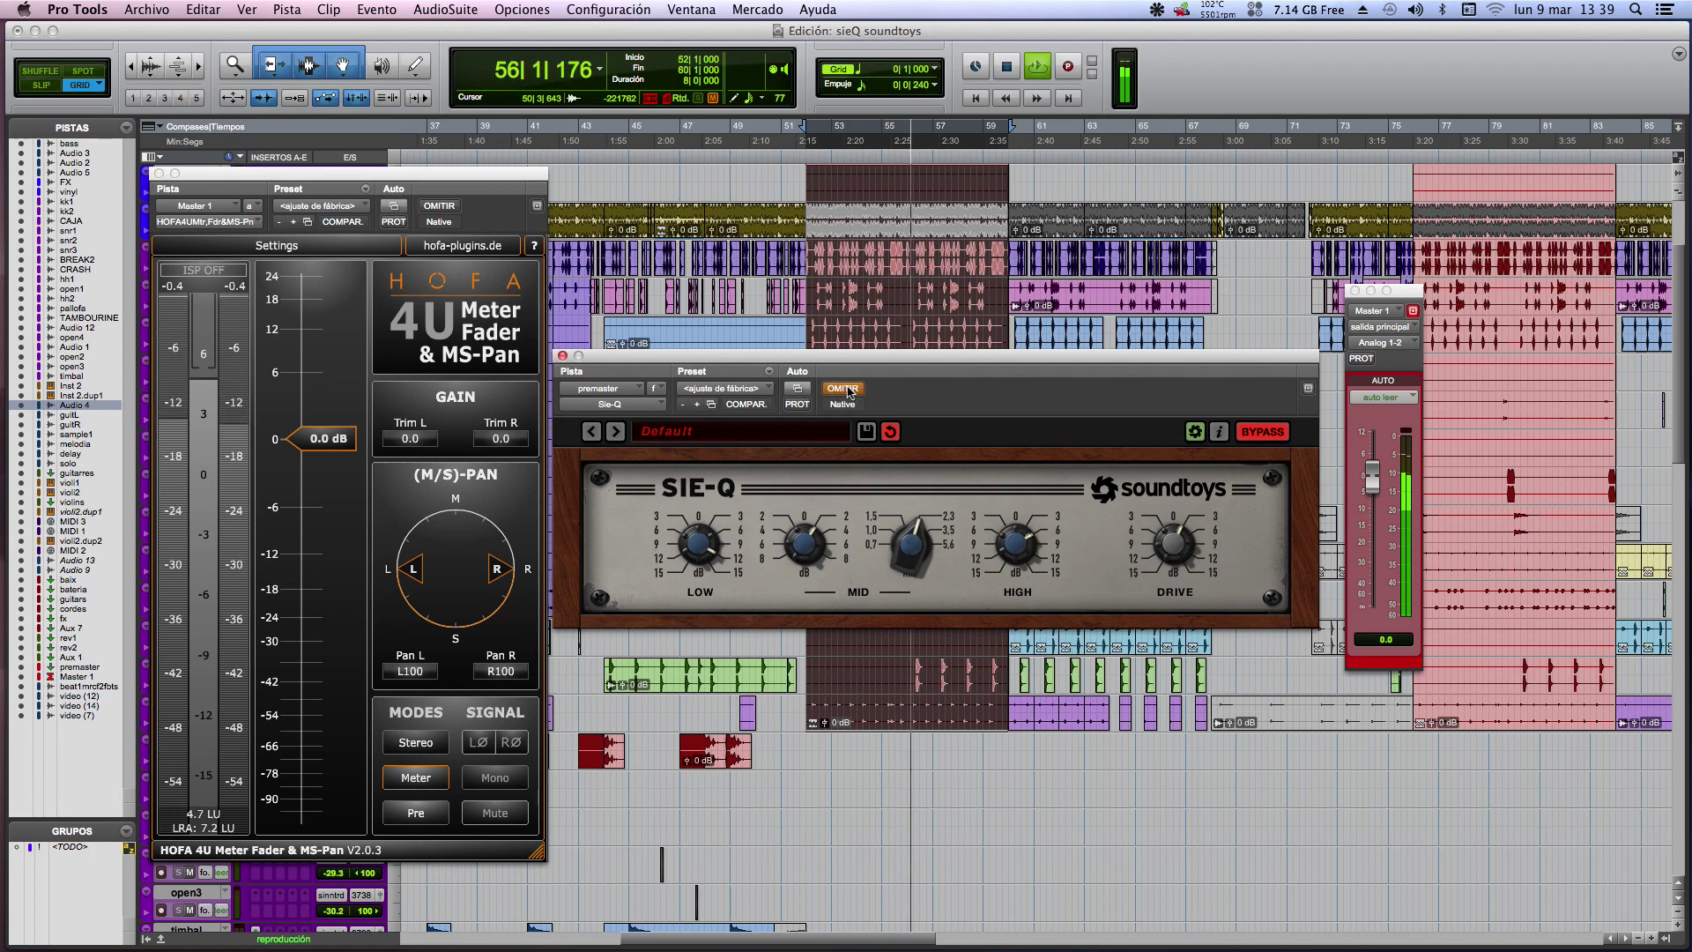
left_click(846, 391)
Step: Sweep the mid frequency up to 5.6 kHz and down to 1.5 kHz, adjust the Mid gain, and compare against the bypassed signal
left_click_drag(901, 559, 898, 467)
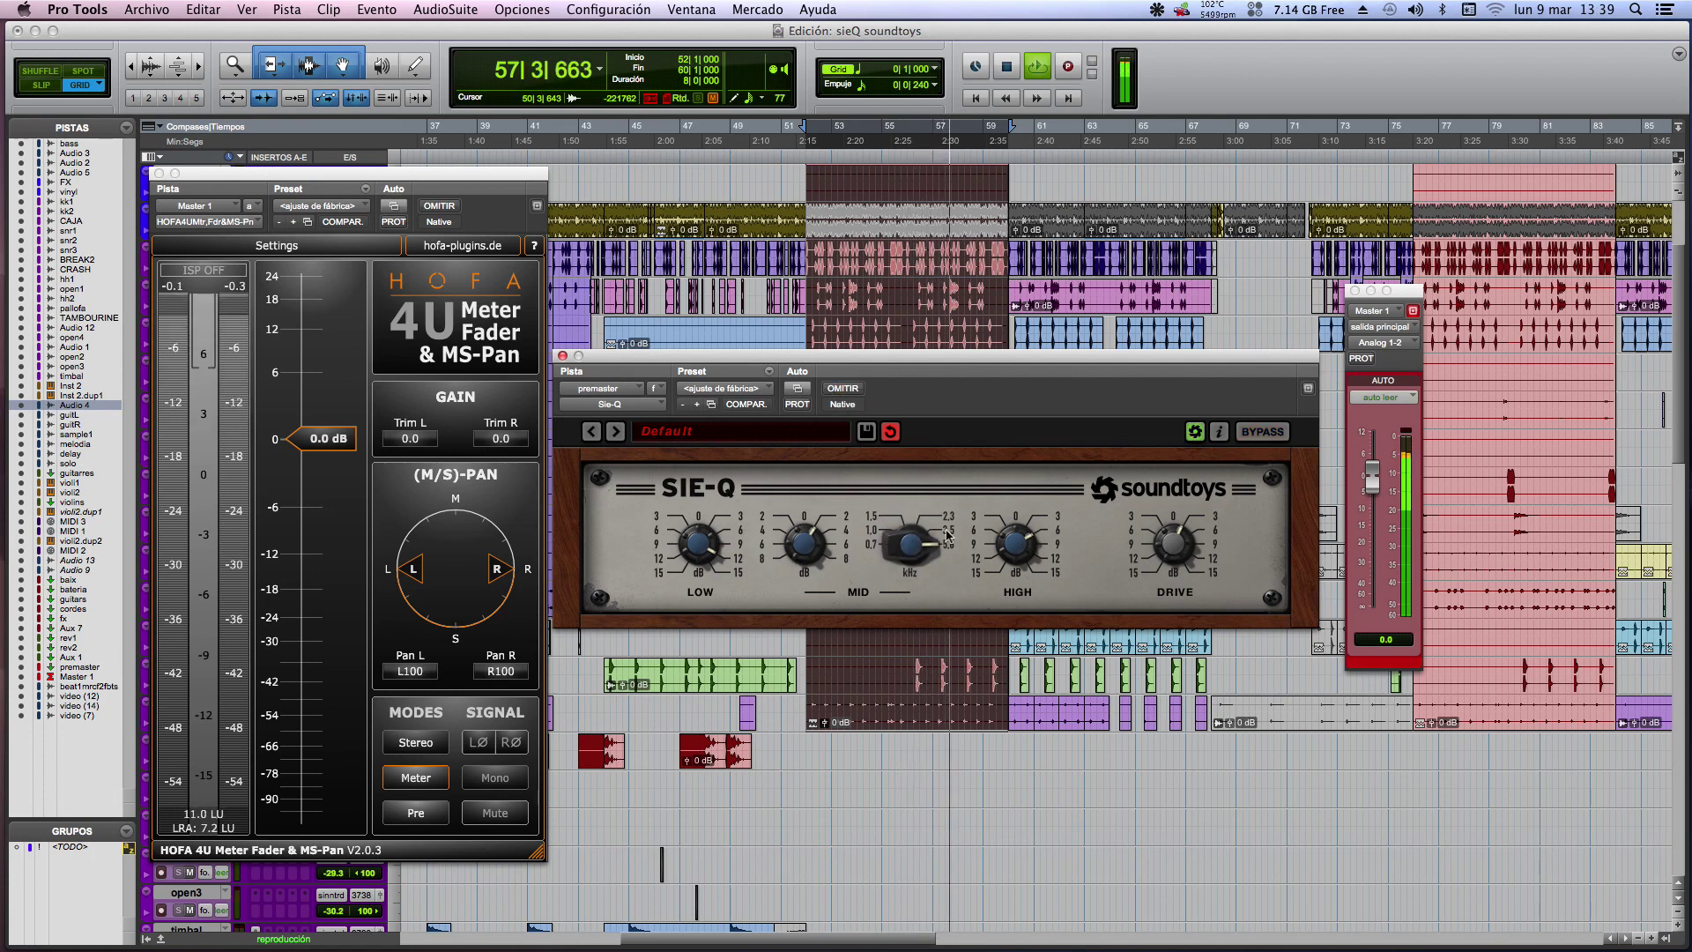
left_click_drag(921, 542, 914, 671)
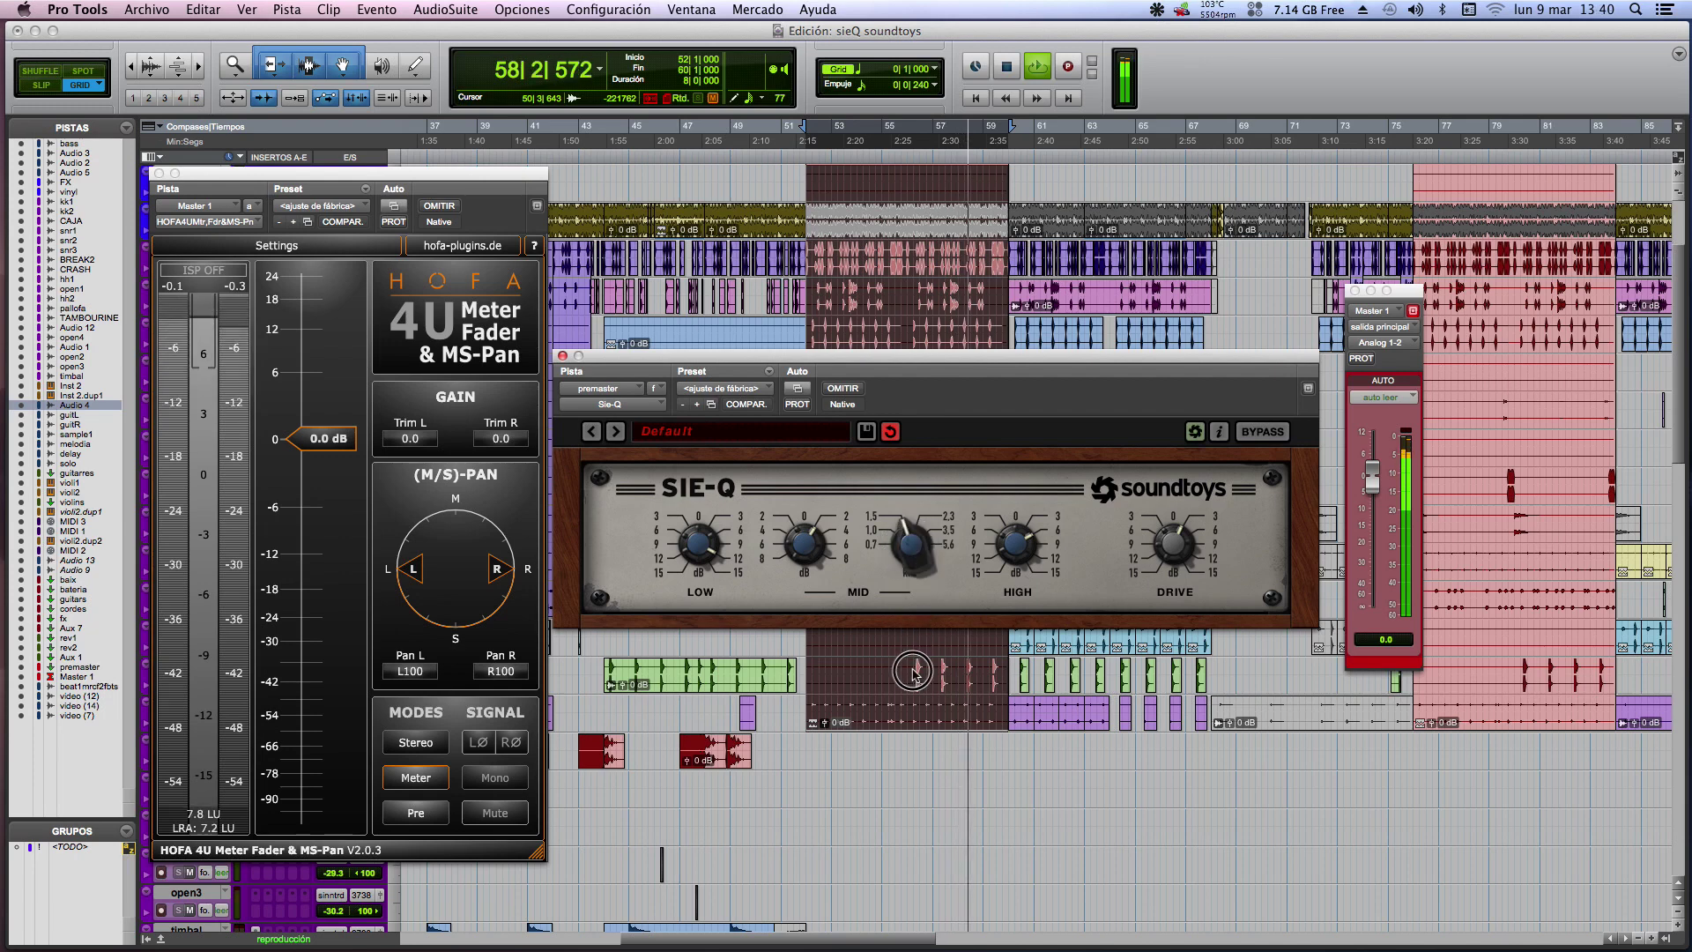
left_click_drag(818, 544, 910, 483)
left_click(799, 542)
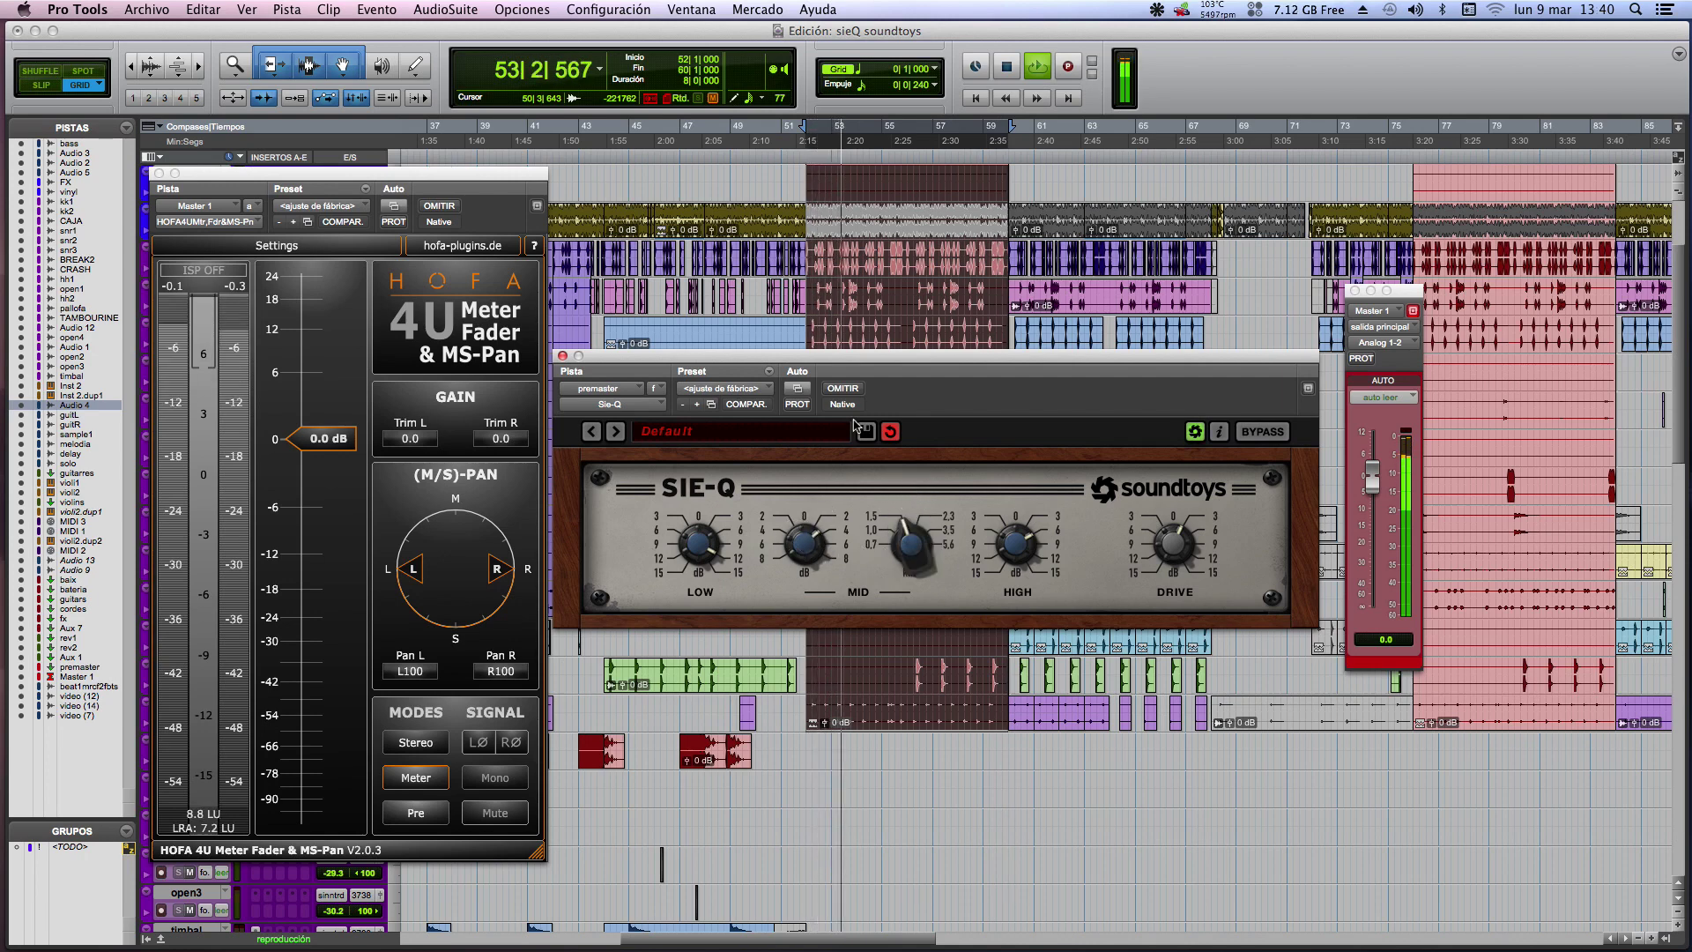
left_click(817, 533)
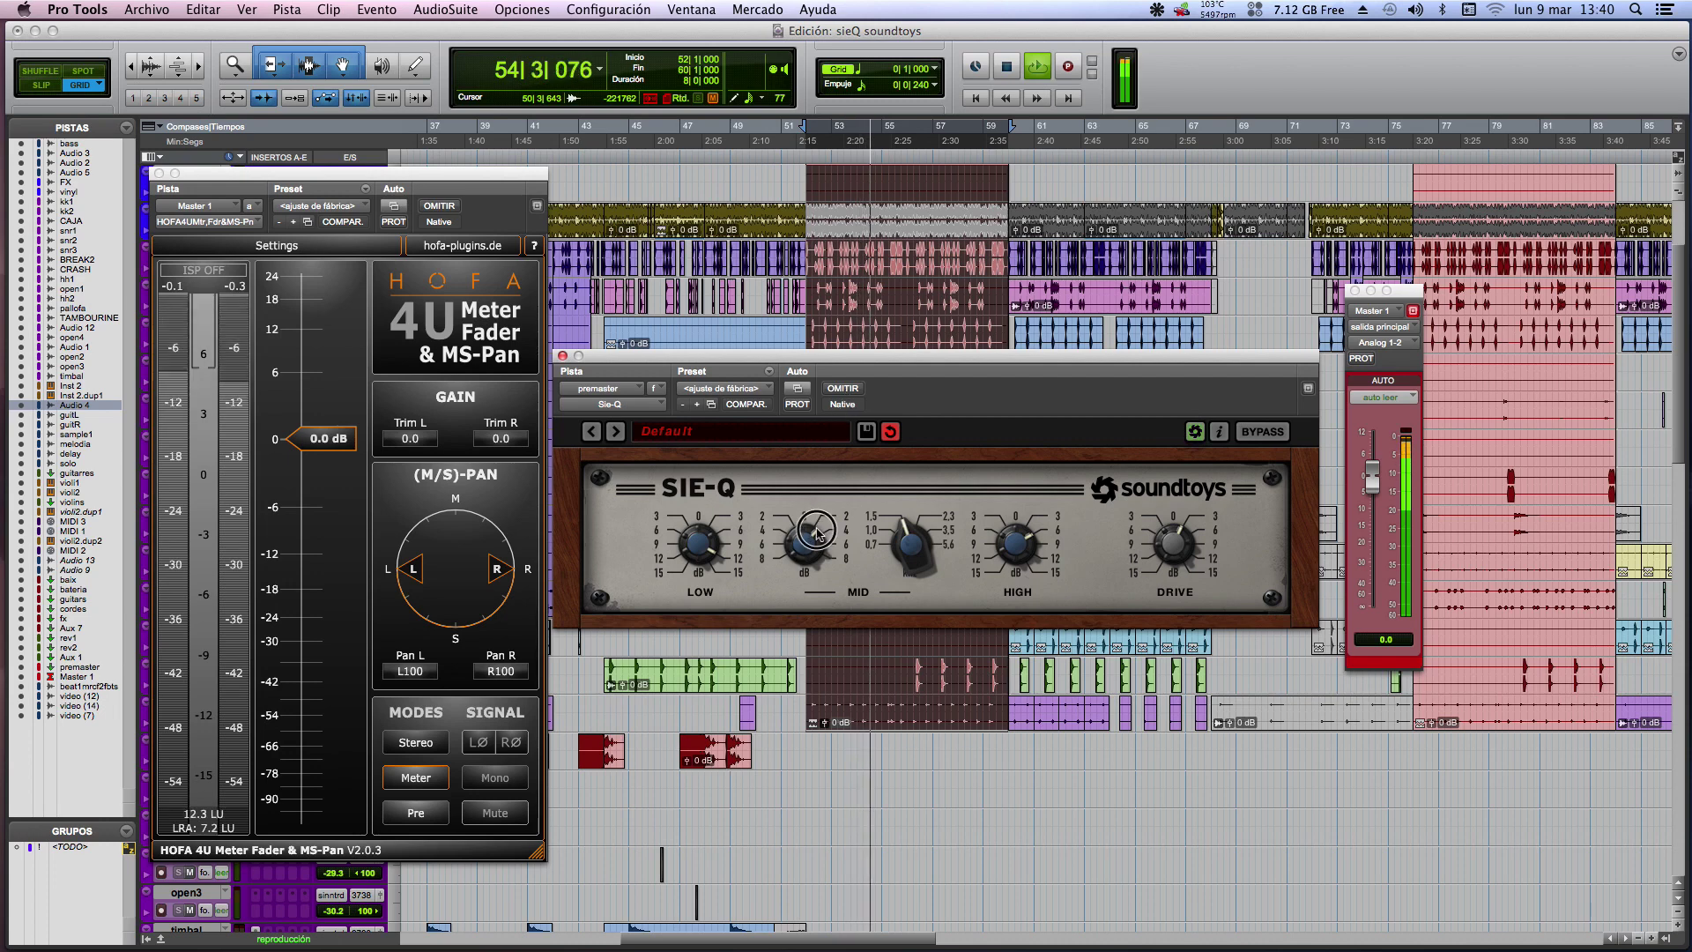
left_click(843, 389)
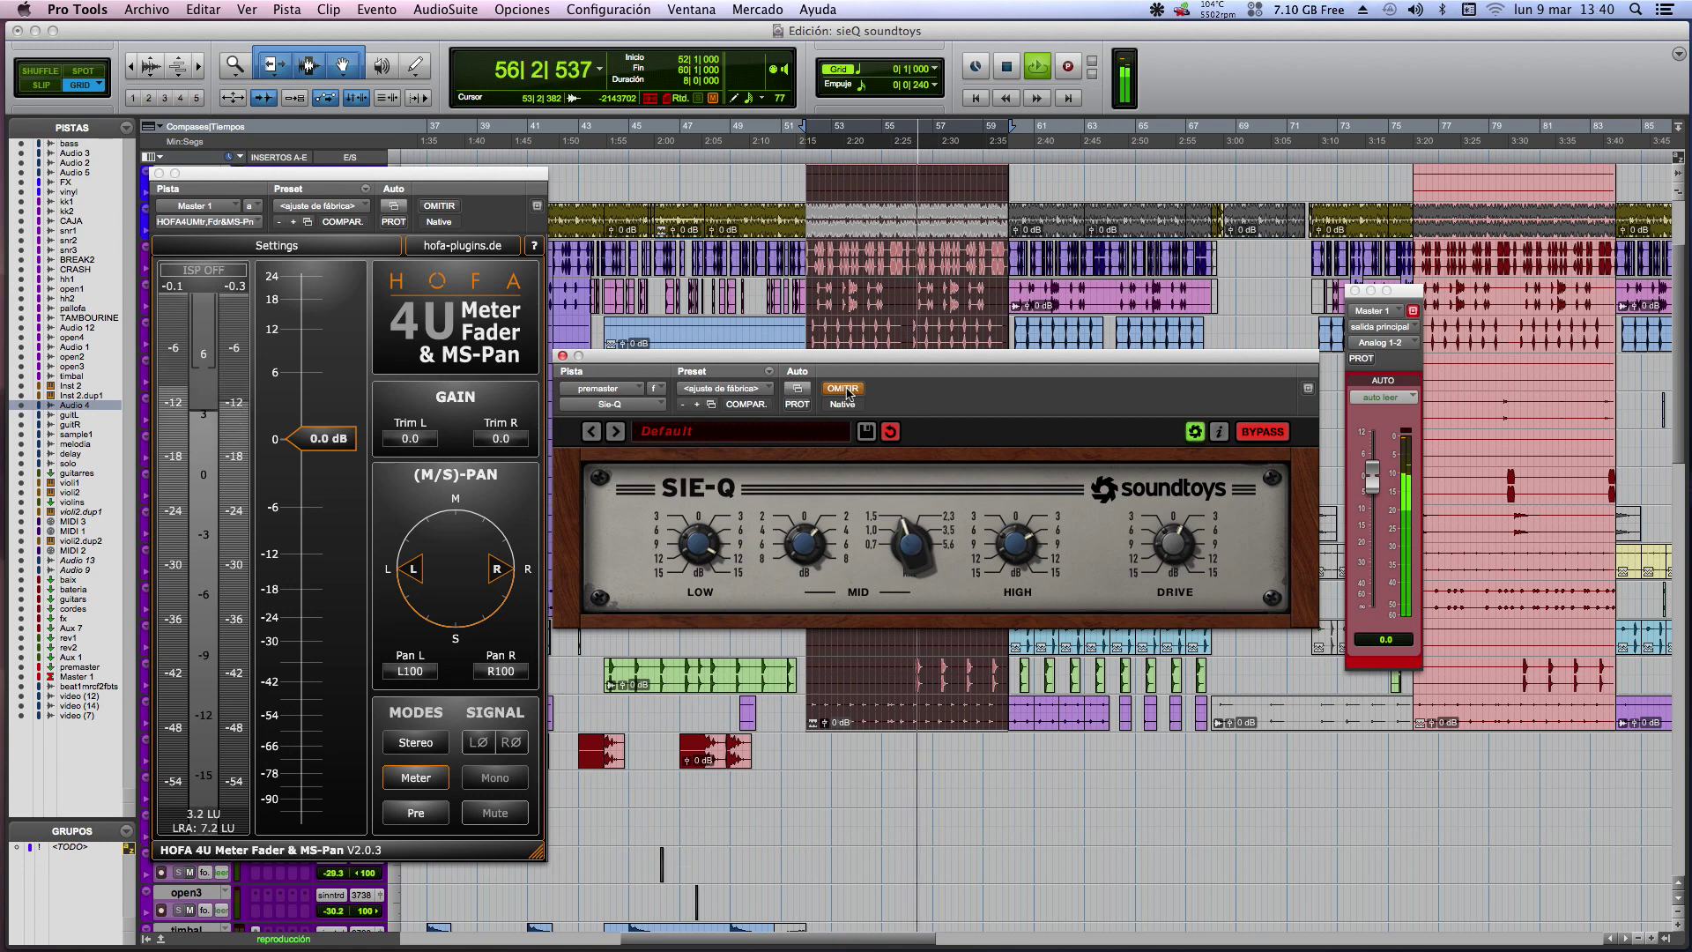
left_click(844, 390)
Step: Try the mid frequency at 2.3 kHz, return it to 1.5 kHz while adjusting the Mid gain, and compare against the bypassed signal
left_click_drag(911, 543, 910, 497)
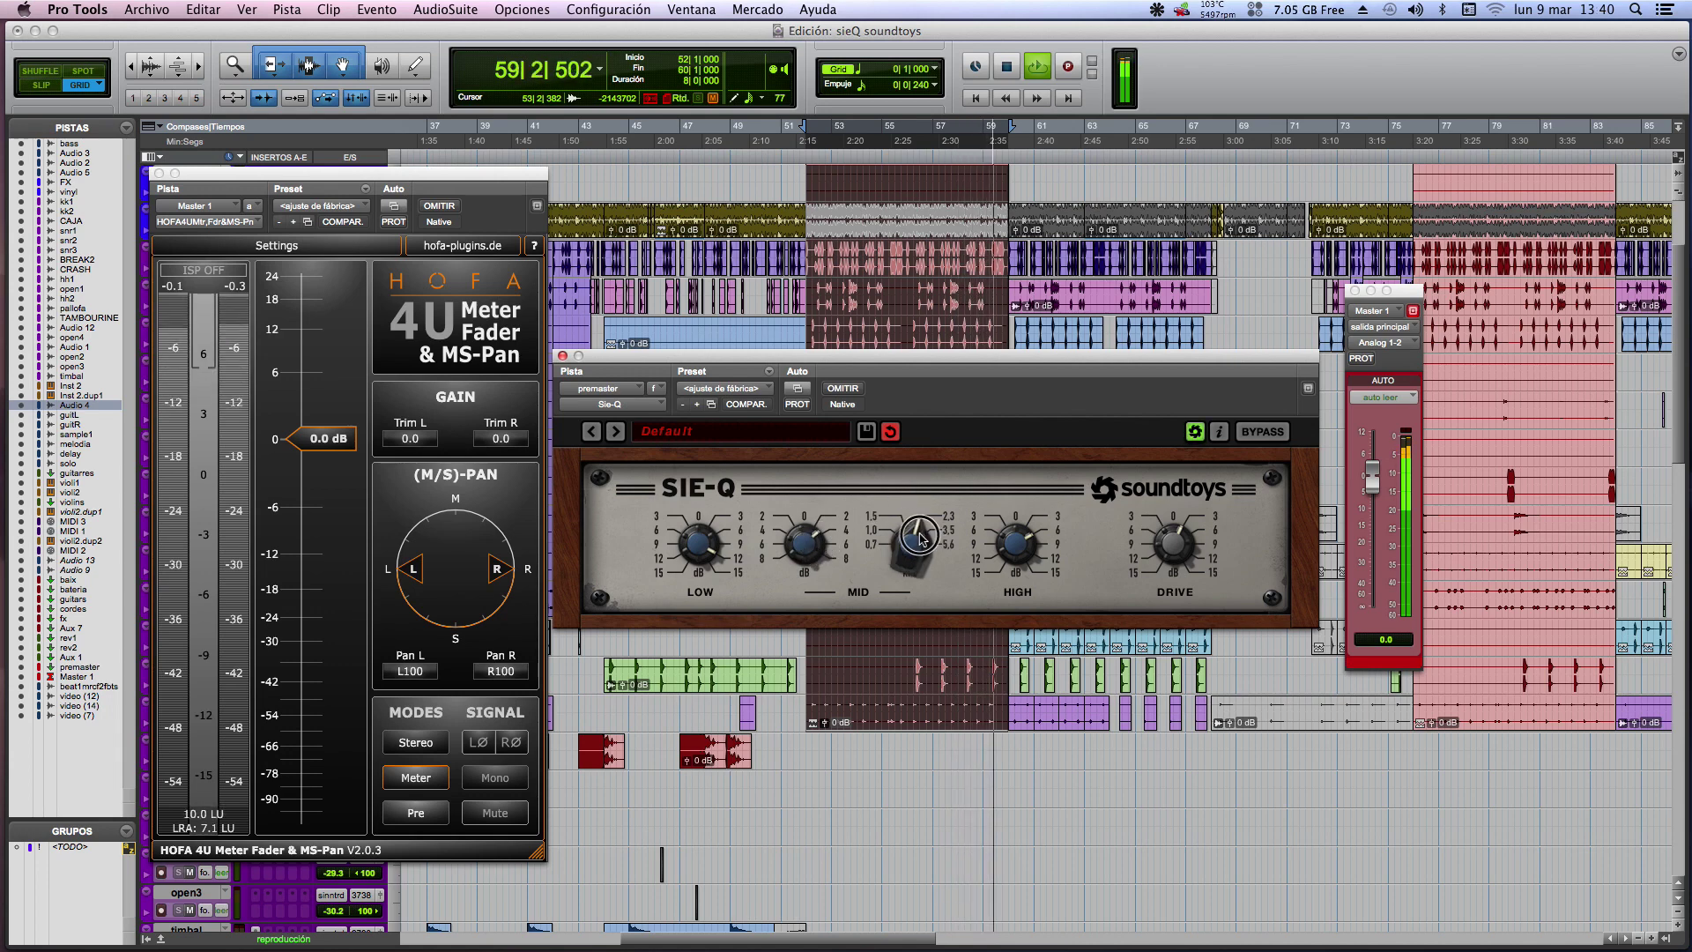
left_click_drag(920, 538, 918, 559)
left_click_drag(818, 526, 836, 447)
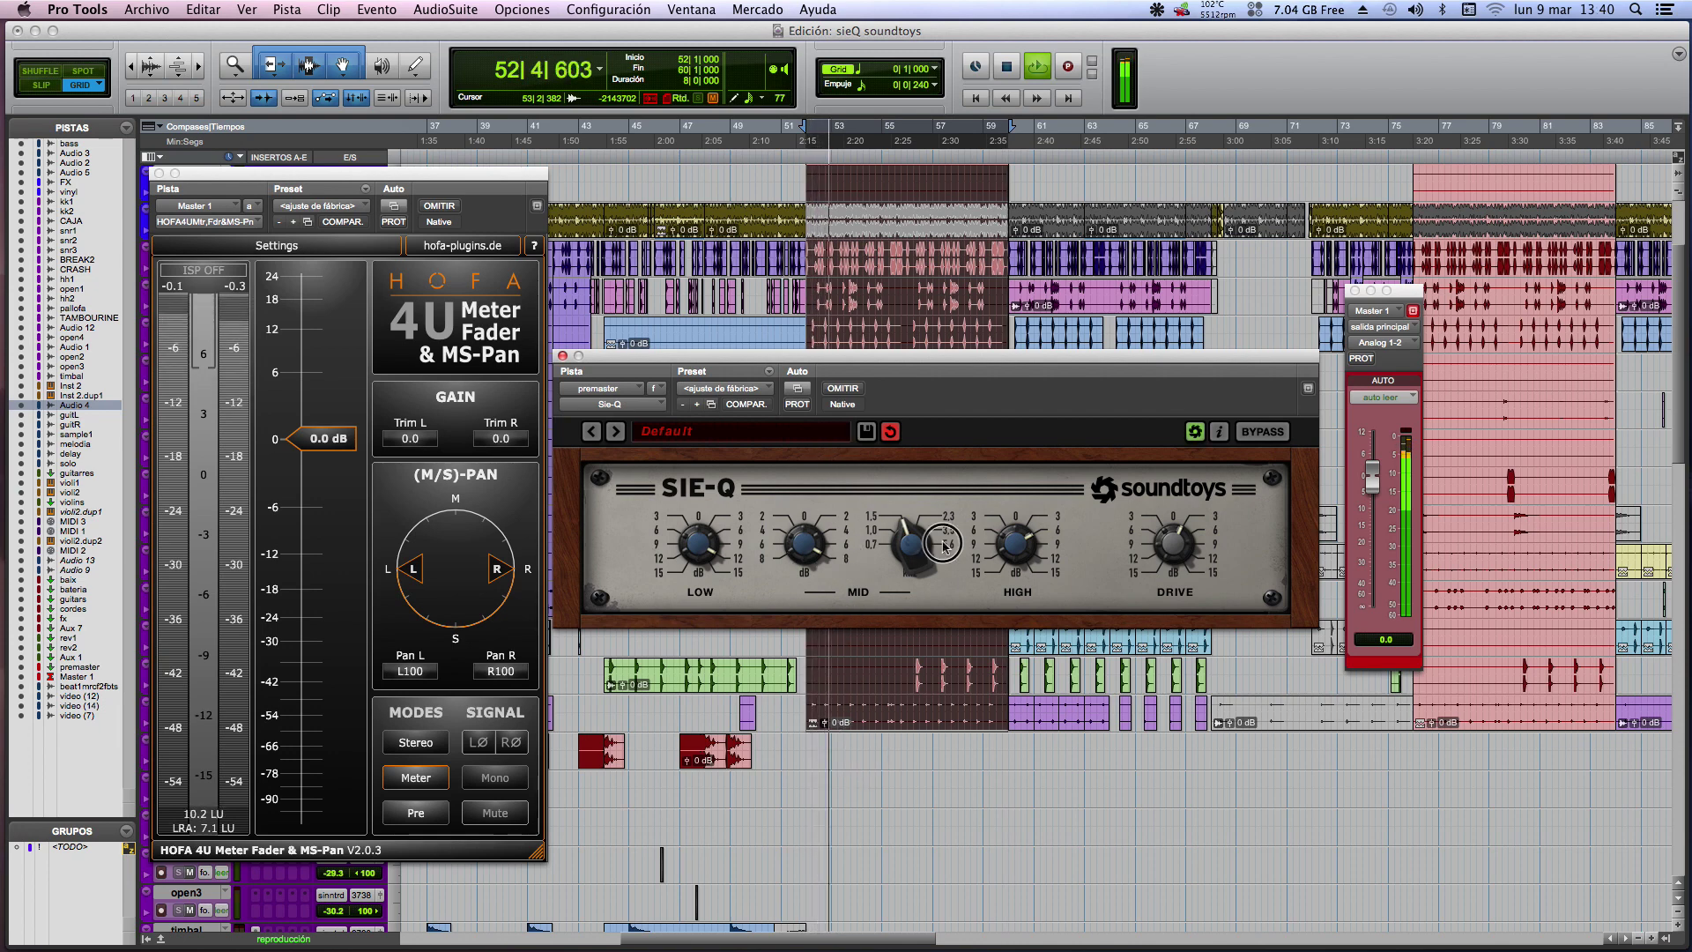
mouse_move(943, 547)
left_mouse_down()
mouse_move(948, 514)
mouse_move(943, 569)
left_mouse_up()
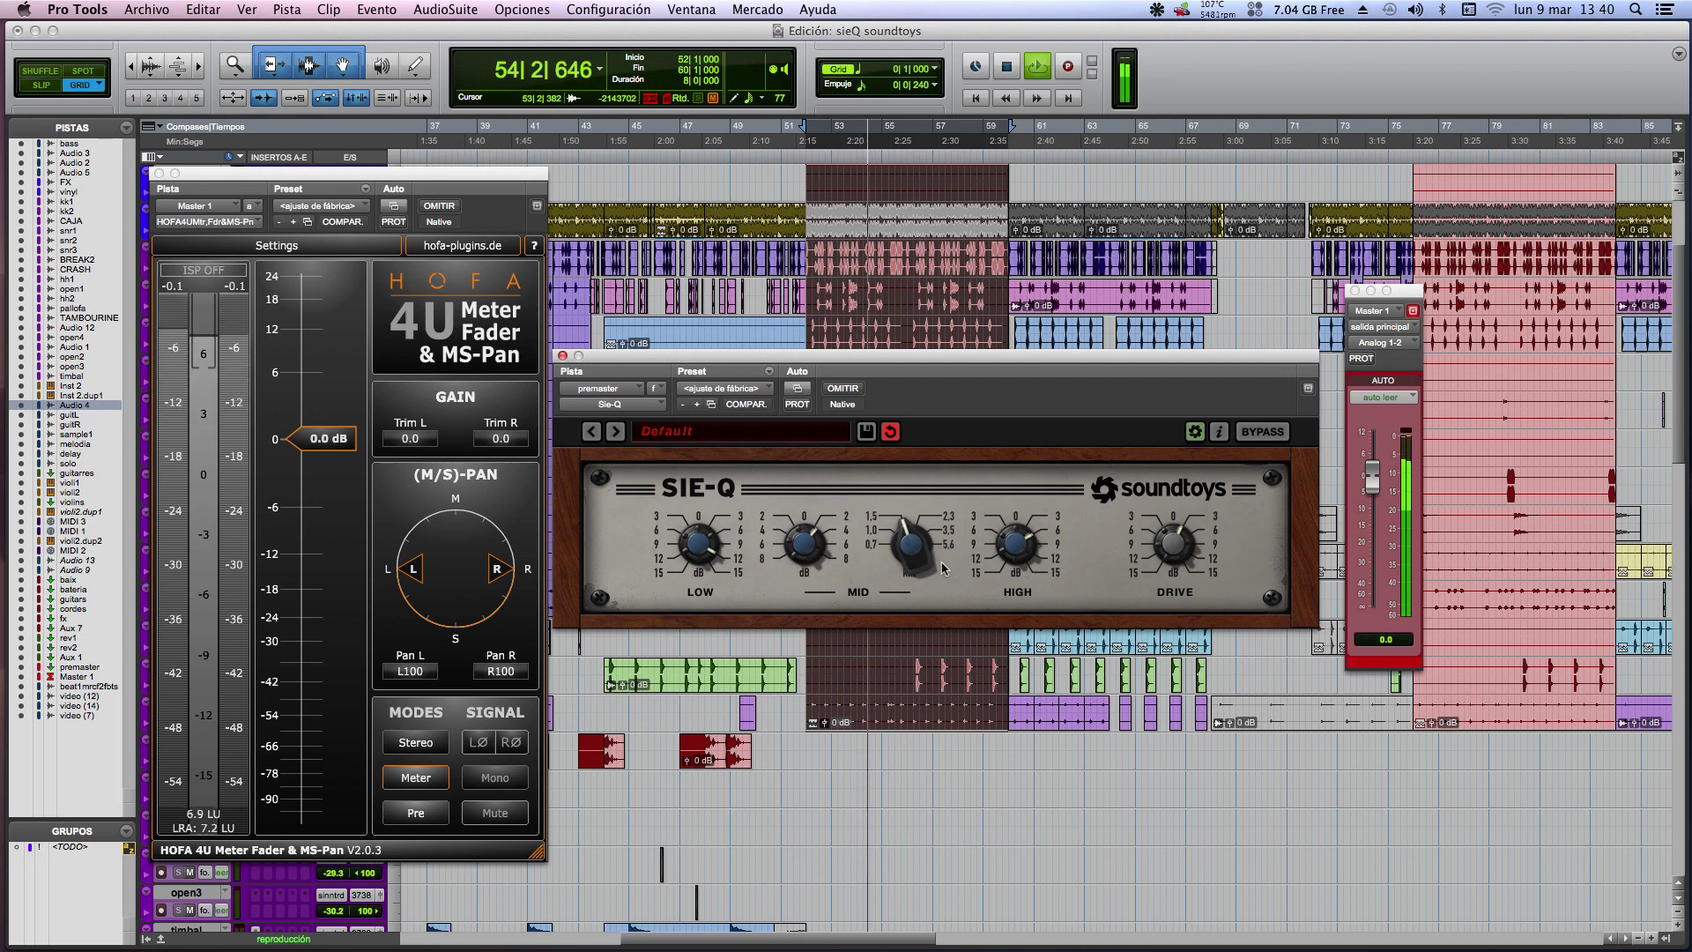
left_click(840, 391)
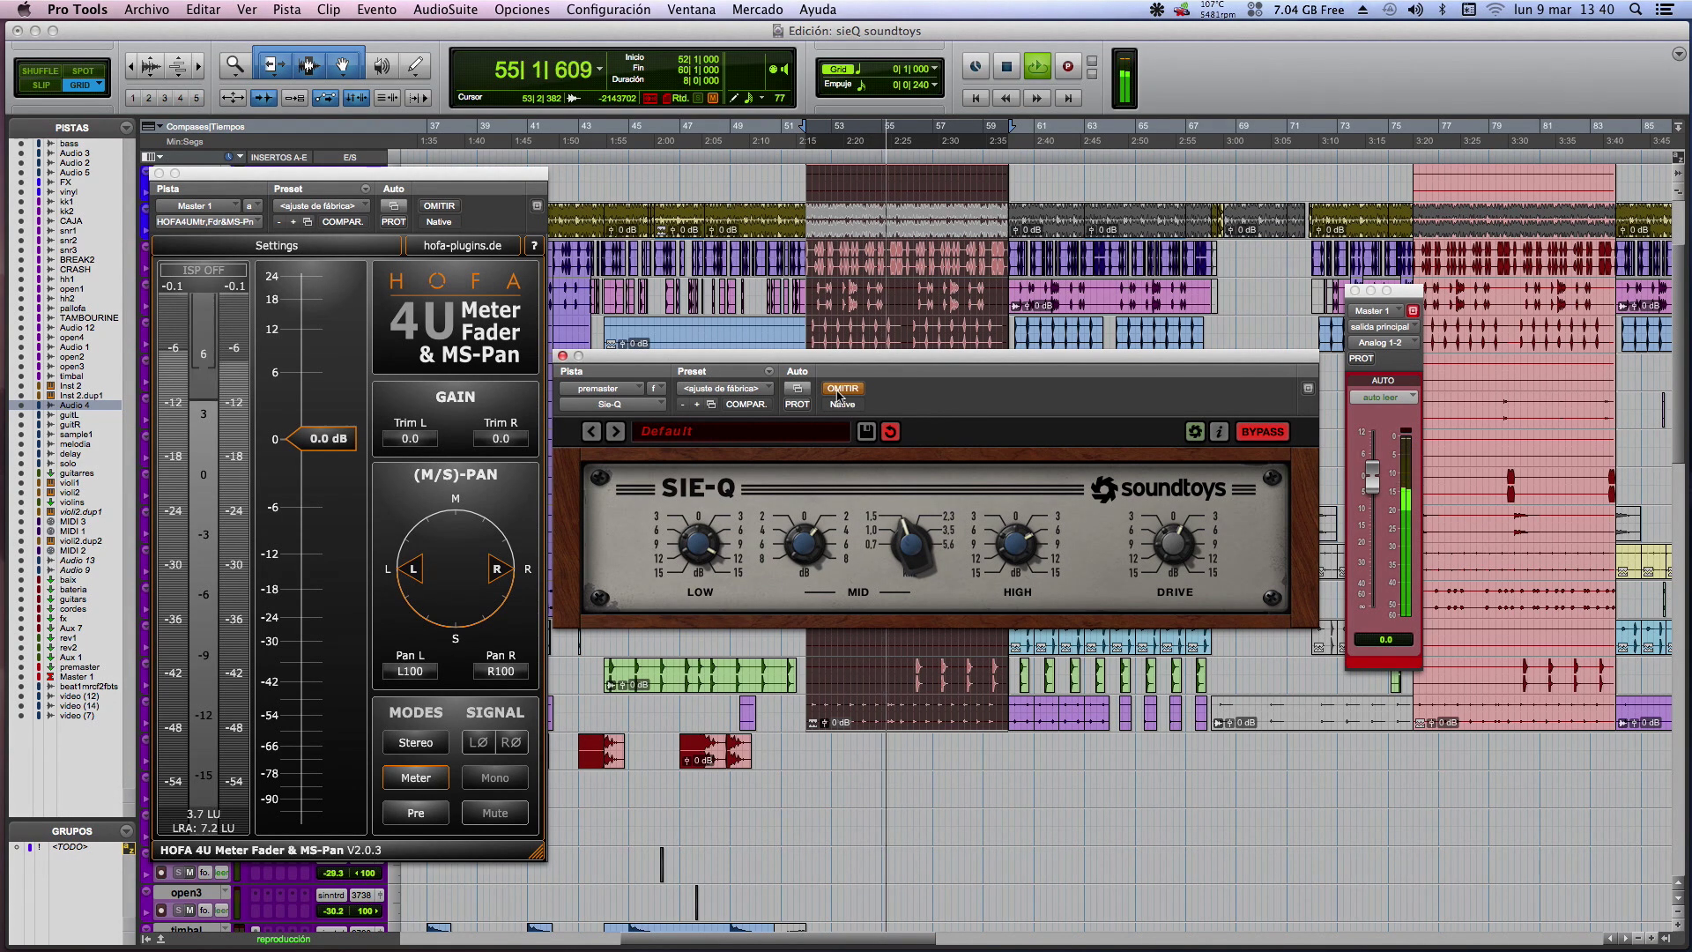
left_click(838, 394)
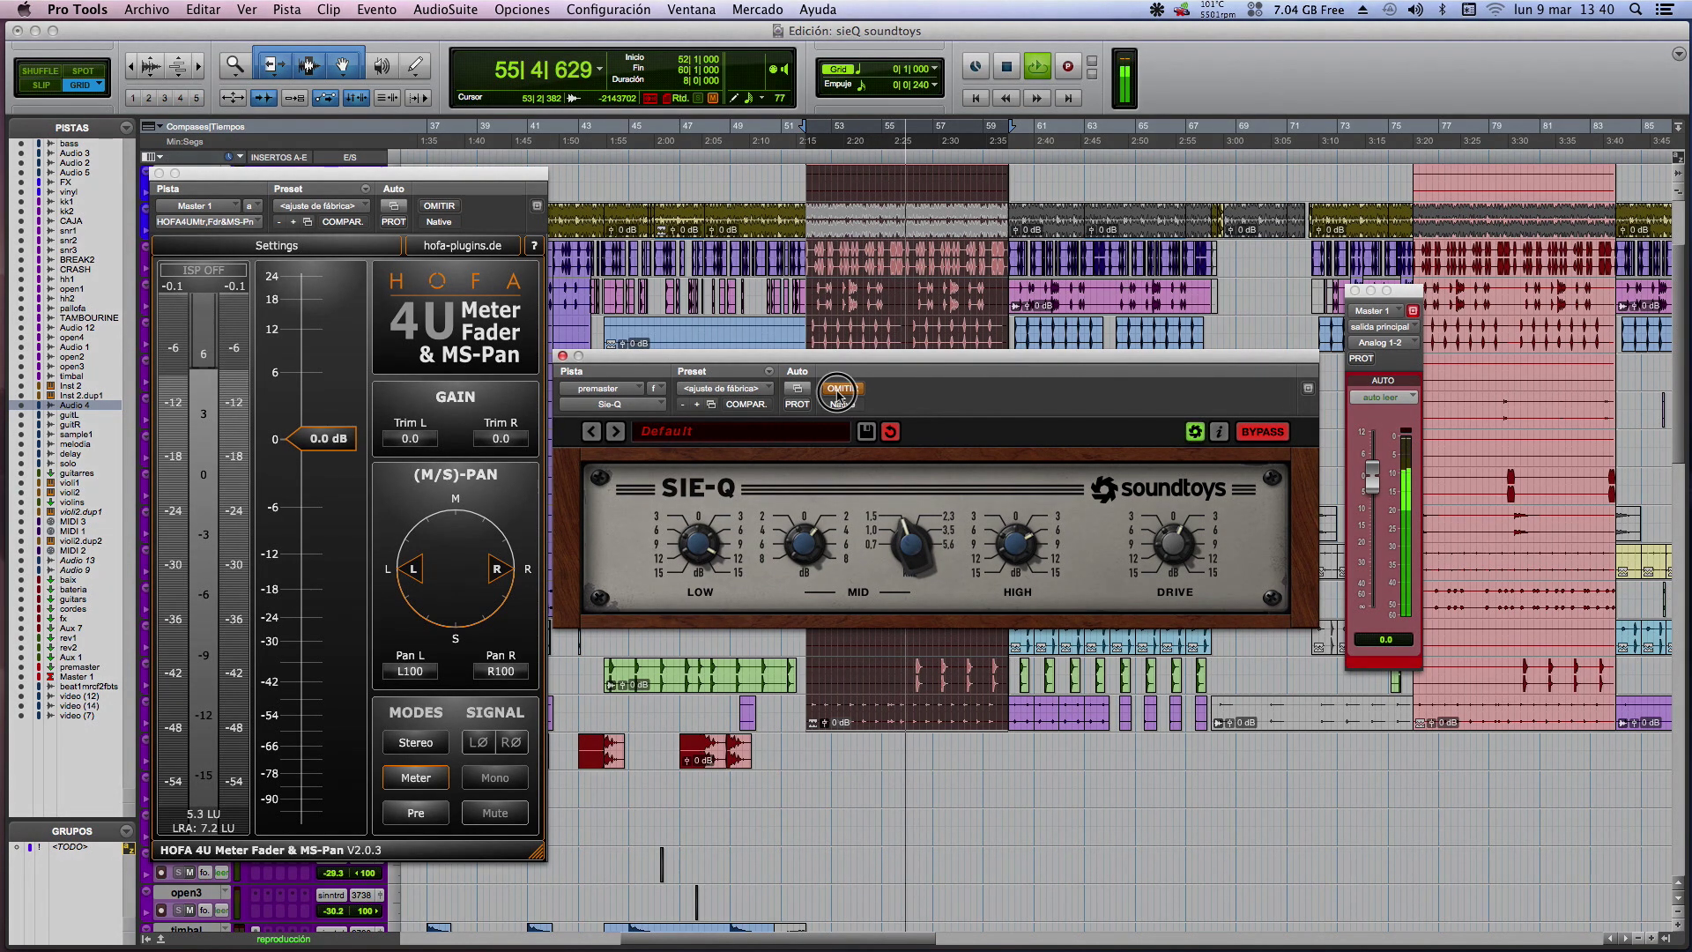